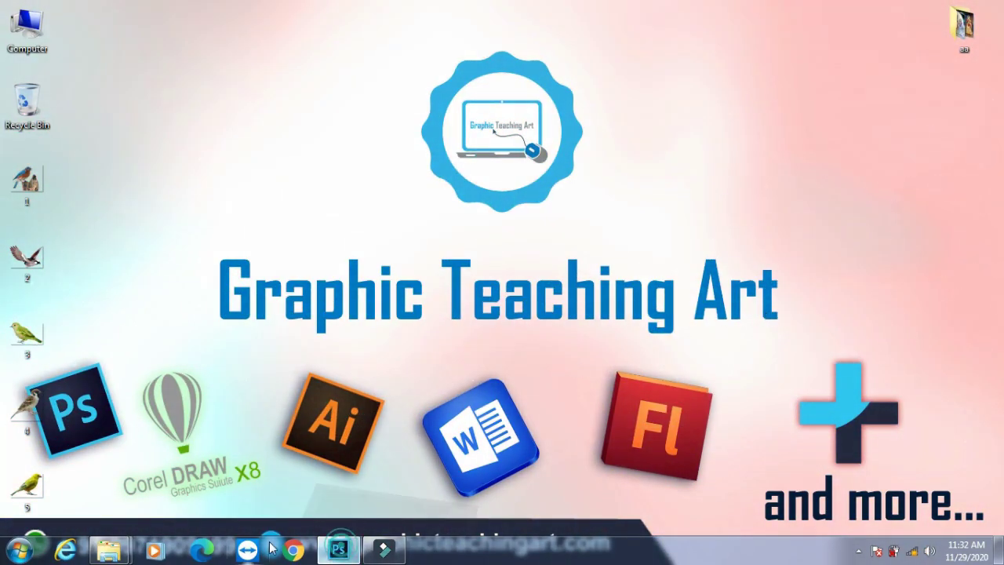
Create a blank Photo-preset document, Landscape 5 x 7 at 300 pixels/inch.
{"action": "left_click", "coordinate": [338, 549]}
{"action": "left_click", "coordinate": [41, 10]}
{"action": "left_click", "coordinate": [31, 23]}
{"action": "left_click", "coordinate": [482, 134]}
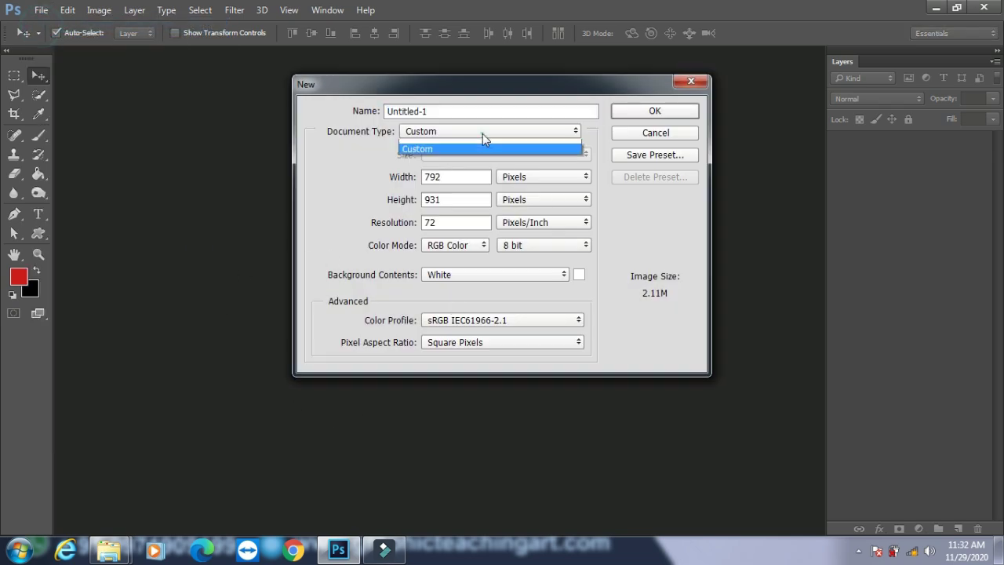
{"action": "left_click", "coordinate": [477, 197]}
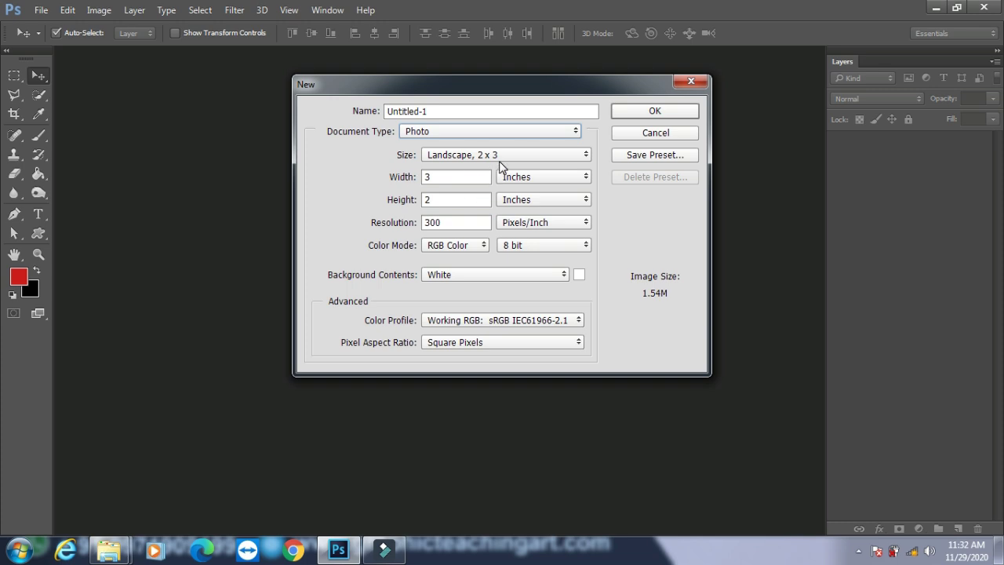
{"action": "left_click", "coordinate": [499, 155]}
{"action": "left_click", "coordinate": [495, 193]}
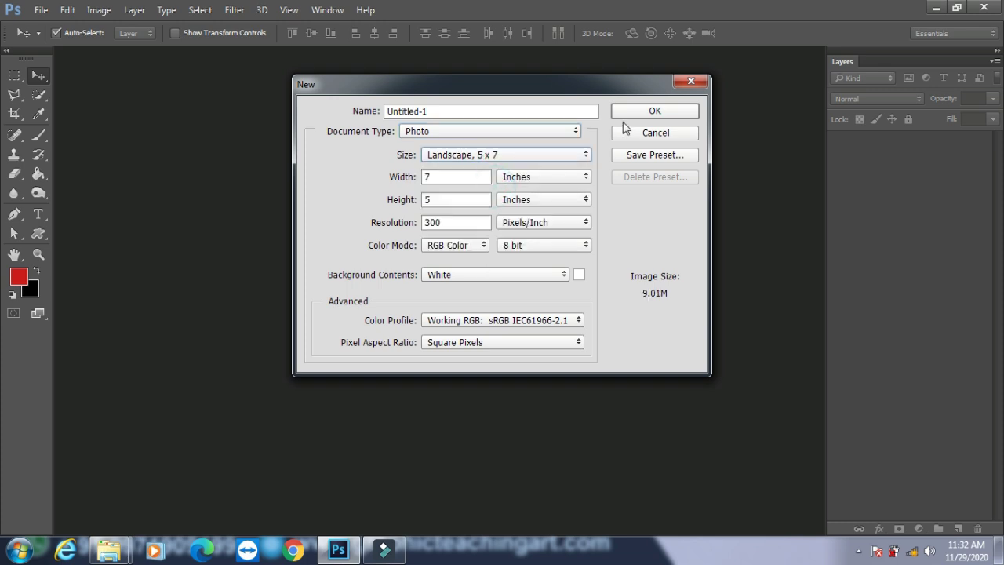
{"action": "left_click", "coordinate": [637, 115]}
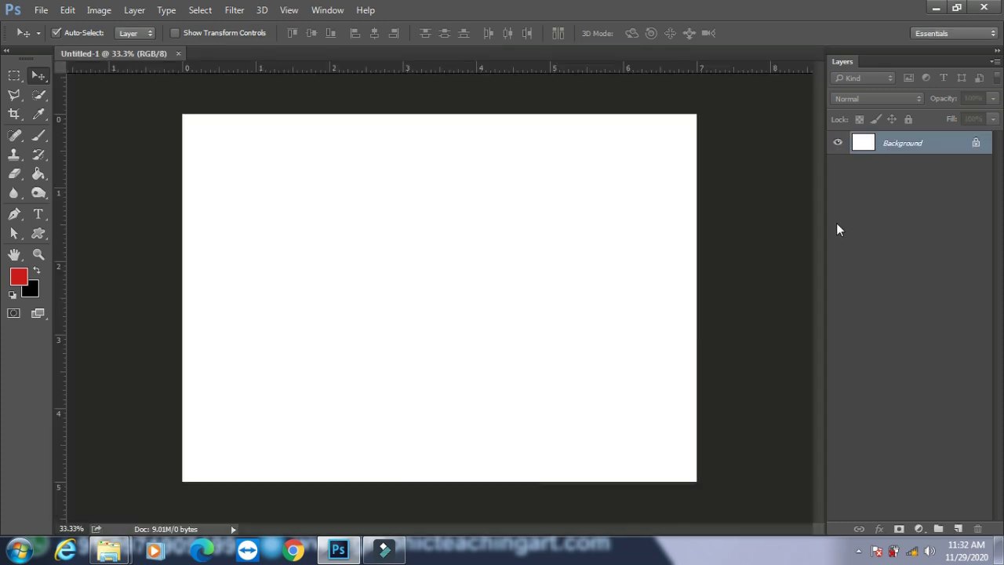
Fill the white background with a bright green using the Paint Bucket.
{"action": "left_click", "coordinate": [21, 277]}
{"action": "mouse_move", "coordinate": [810, 218]}
{"action": "left_mouse_down"}
{"action": "mouse_move", "coordinate": [812, 205]}
{"action": "mouse_move", "coordinate": [814, 251]}
{"action": "left_mouse_up"}
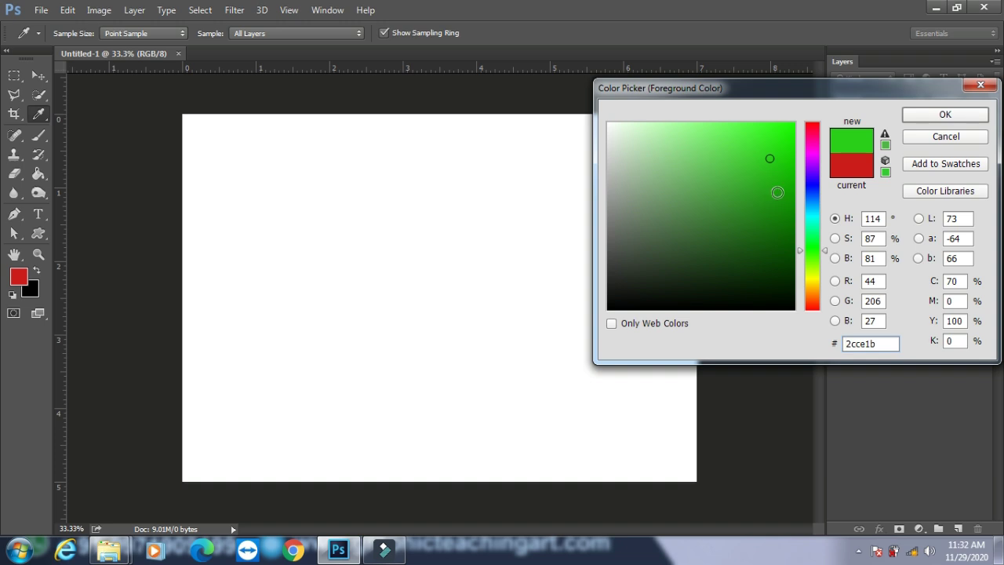
{"action": "left_click", "coordinate": [741, 127]}
{"action": "left_click", "coordinate": [945, 115]}
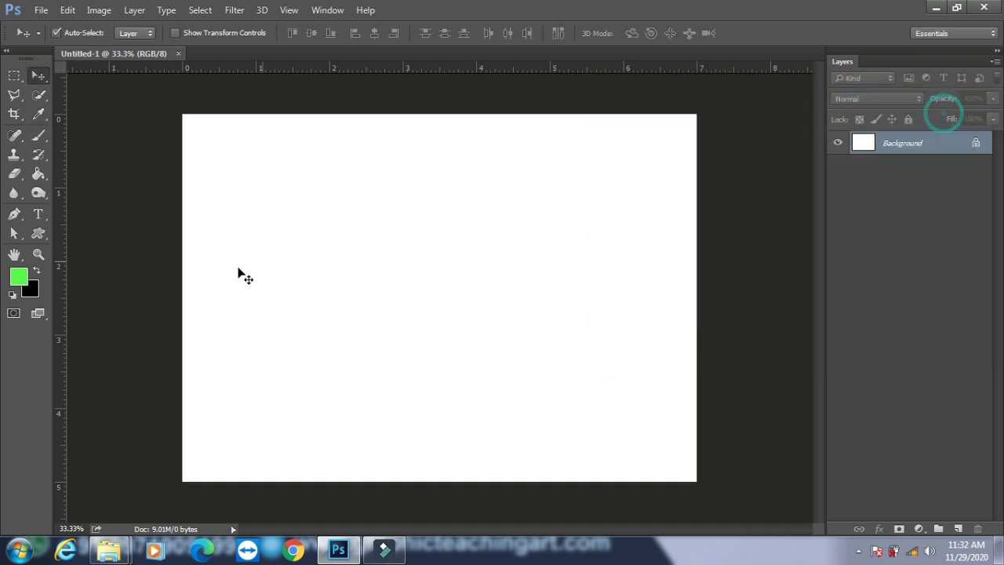
{"action": "left_click", "coordinate": [39, 174]}
{"action": "left_click", "coordinate": [414, 211]}
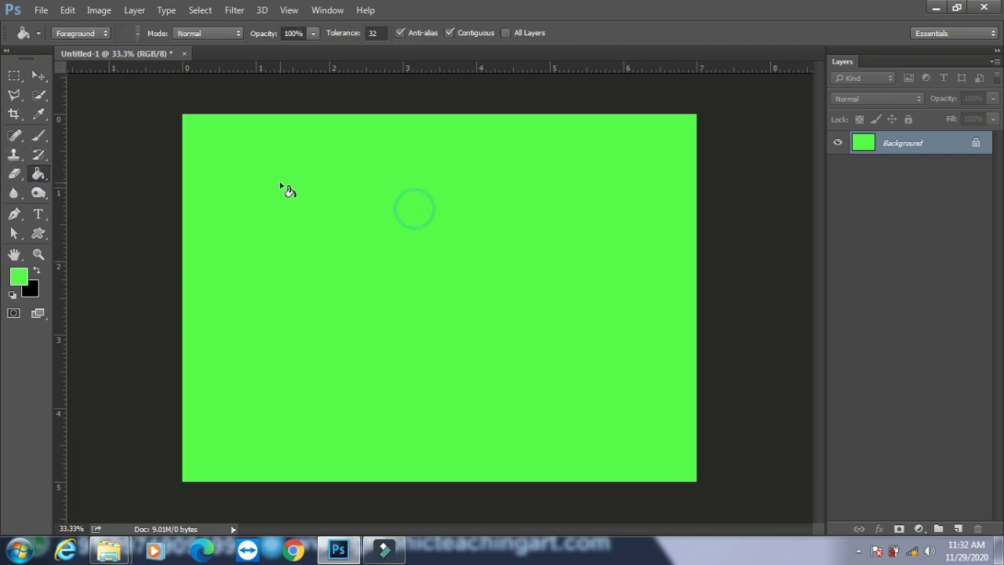
Add Layer 1 and select a rectangle inset from the canvas edges.
{"action": "left_click", "coordinate": [958, 529]}
{"action": "left_click", "coordinate": [16, 75]}
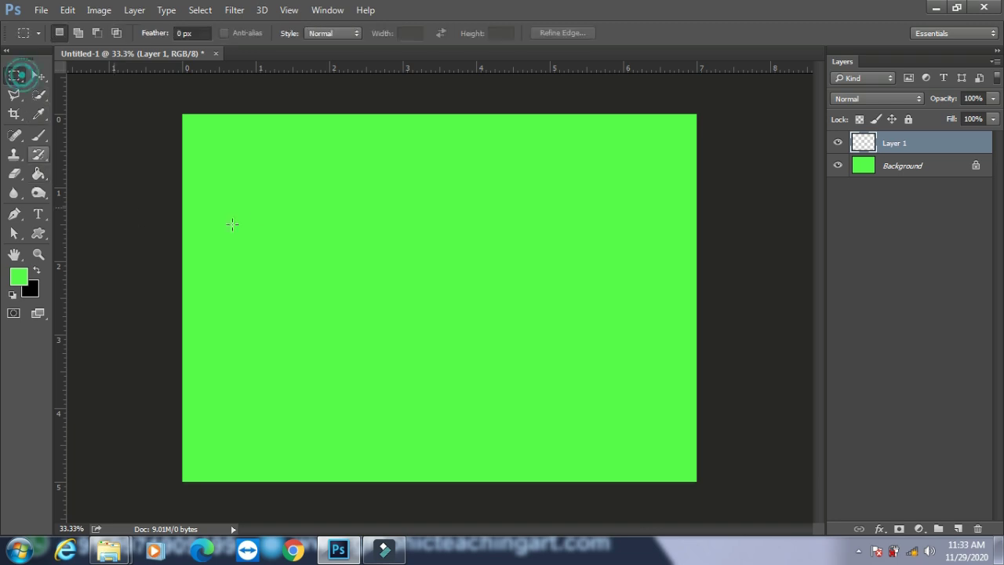
{"action": "left_click_drag", "start_coordinate": [210, 131], "coordinate": [674, 460]}
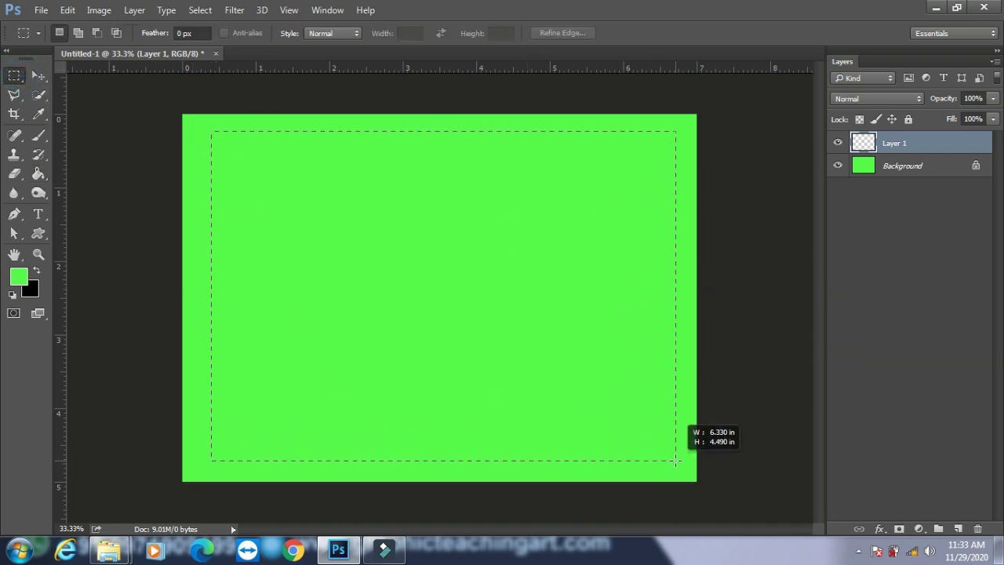
{"action": "left_click_drag", "start_coordinate": [674, 461], "coordinate": [669, 458]}
{"action": "left_click_drag", "start_coordinate": [460, 311], "coordinate": [459, 314]}
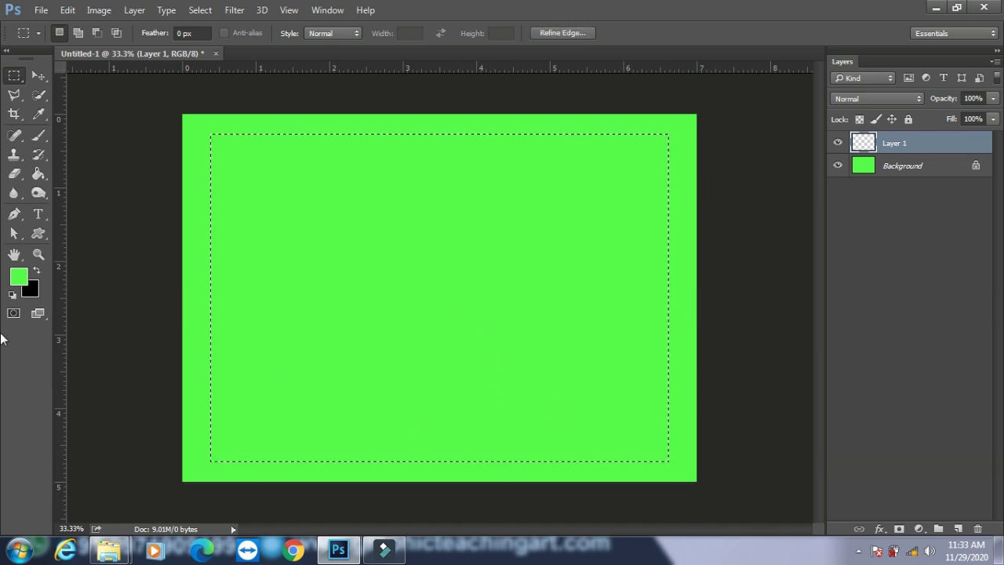
Fill the inset selection on Layer 1 with dark green #138c07 and deselect.
{"action": "left_click", "coordinate": [18, 276]}
{"action": "left_click", "coordinate": [781, 215]}
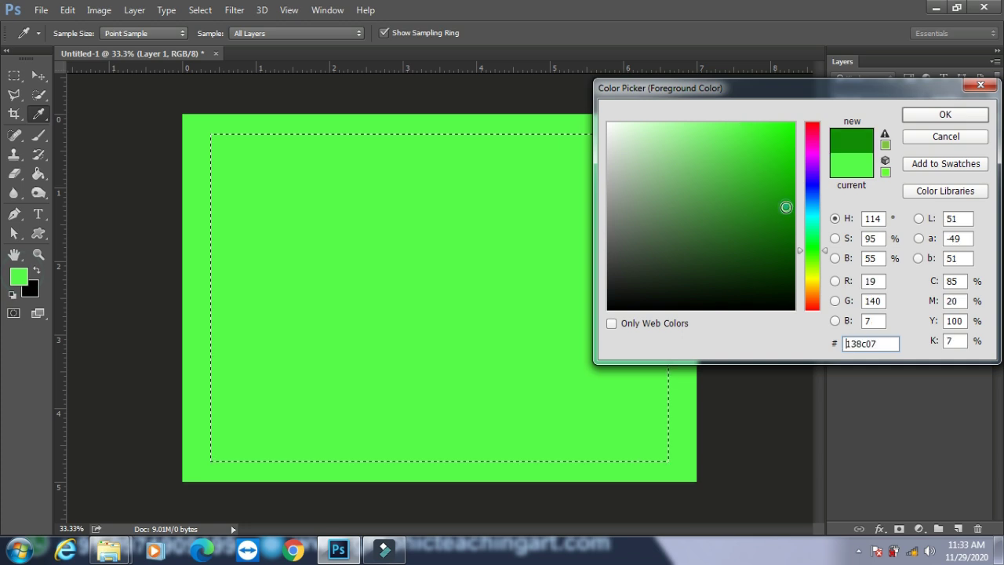
{"action": "left_click", "coordinate": [945, 115]}
{"action": "left_click", "coordinate": [35, 171]}
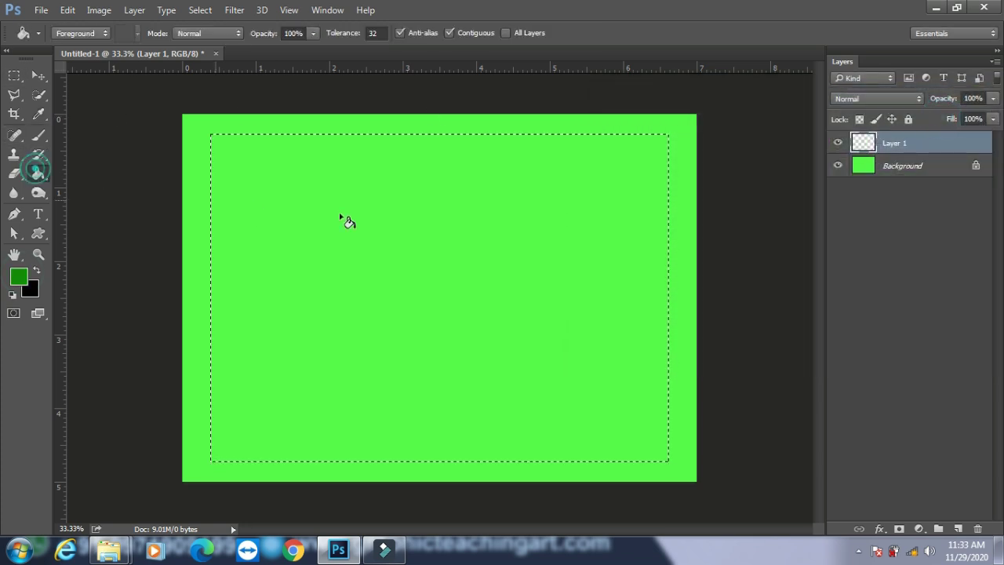
{"action": "left_click", "coordinate": [358, 217]}
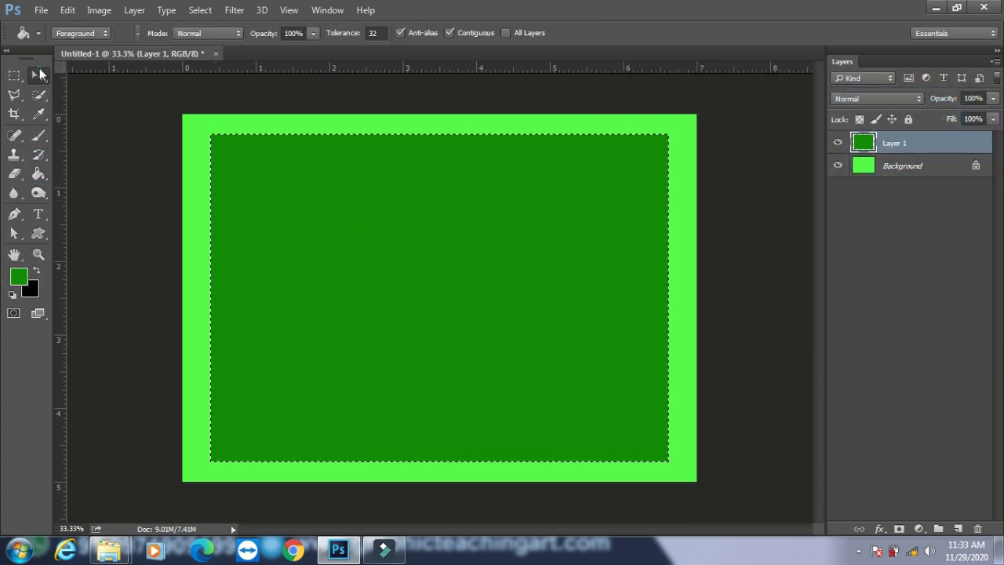
{"action": "left_click", "coordinate": [37, 75]}
{"action": "key", "text": "ctrl+d"}
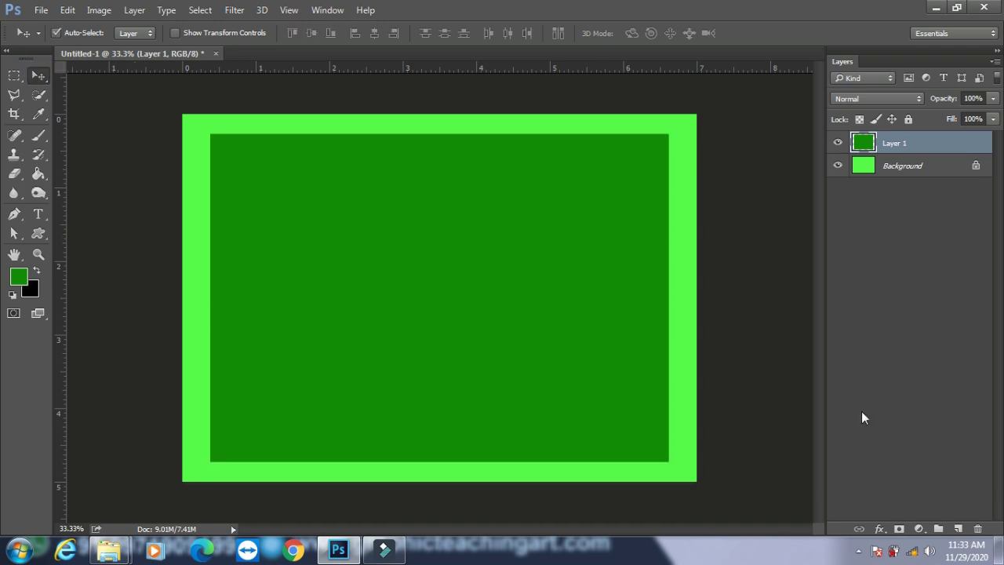
Add a Drop Shadow to Layer 1 with 100% opacity and 0 px distance.
{"action": "left_click", "coordinate": [874, 530]}
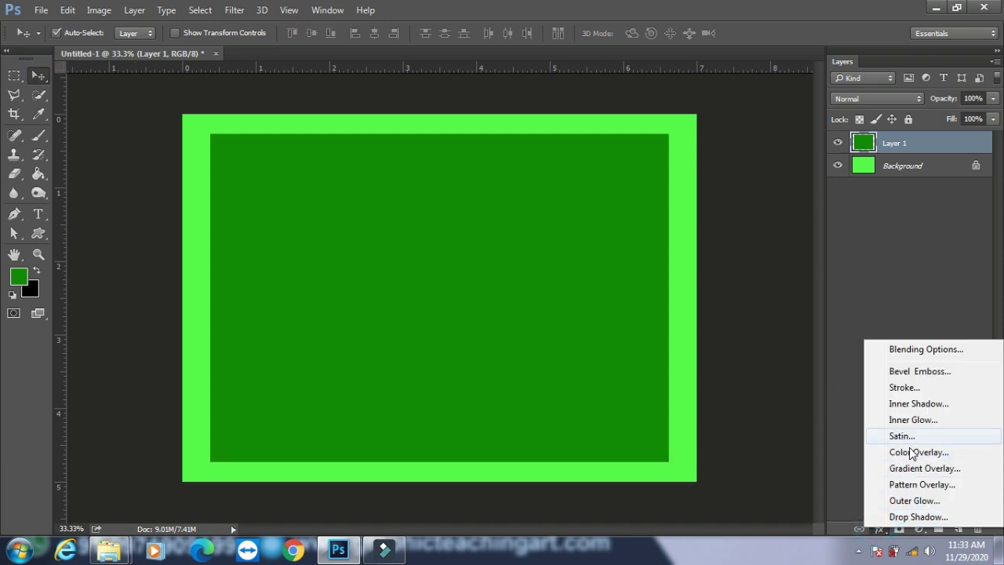
{"action": "left_click", "coordinate": [906, 517]}
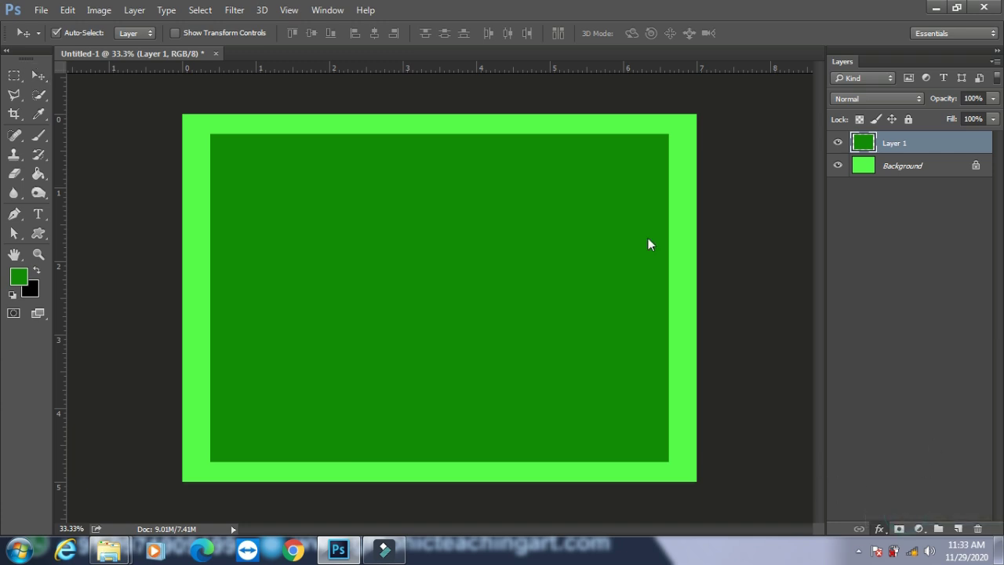
{"action": "left_click", "coordinate": [661, 159]}
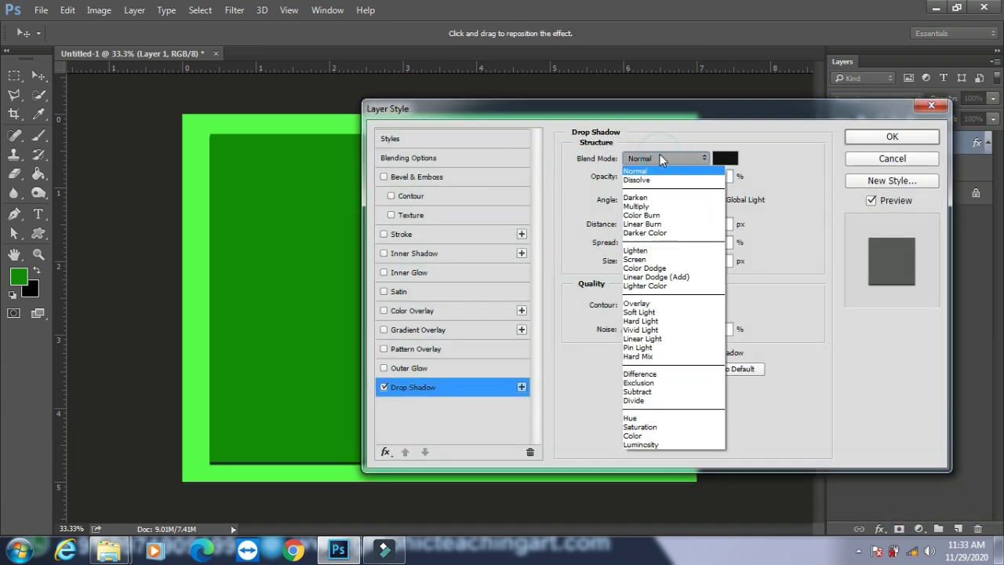
{"action": "left_click_drag", "start_coordinate": [688, 176], "coordinate": [698, 176]}
{"action": "left_click_drag", "start_coordinate": [630, 225], "coordinate": [641, 265]}
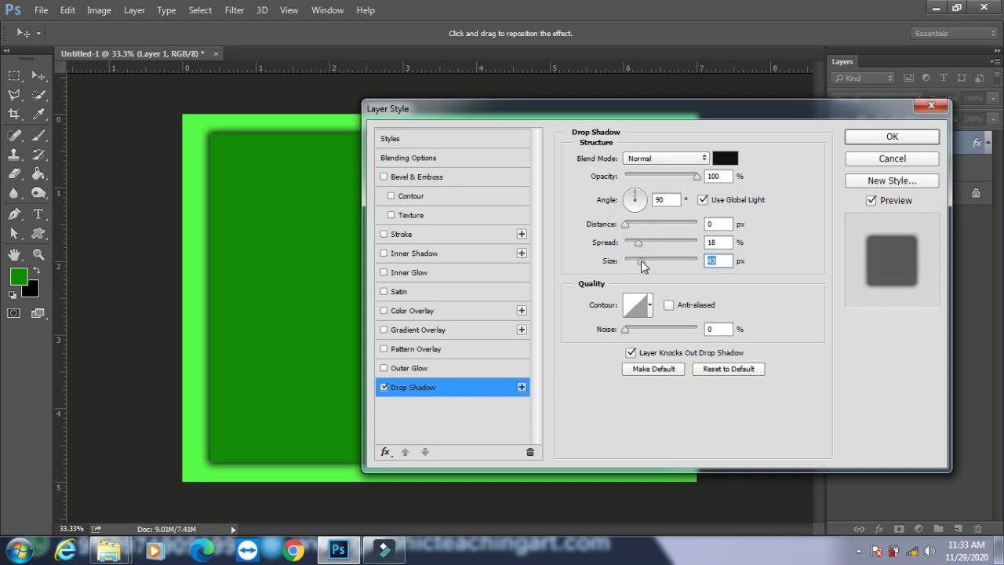
Set the shadow colour to dark green #0a3706 and its spread to 27%.
{"action": "left_click", "coordinate": [720, 159]}
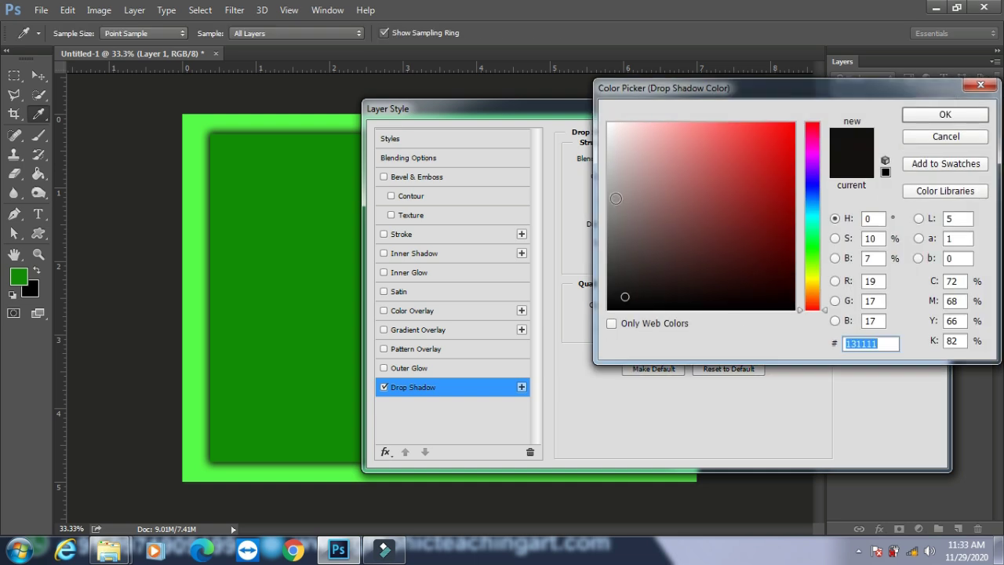
{"action": "left_click", "coordinate": [616, 199]}
{"action": "left_click", "coordinate": [616, 231]}
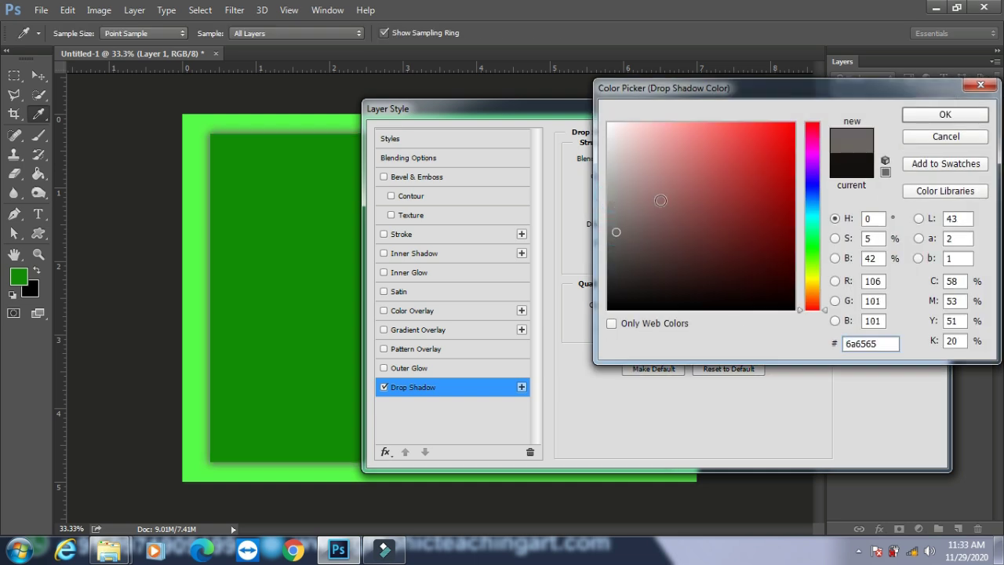
{"action": "left_click", "coordinate": [294, 221]}
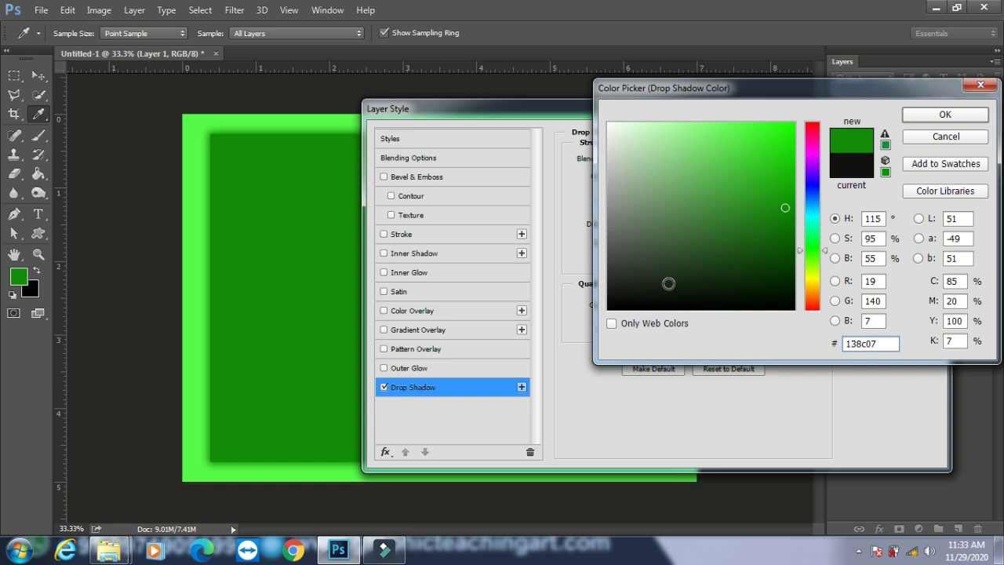
{"action": "left_click", "coordinate": [774, 267]}
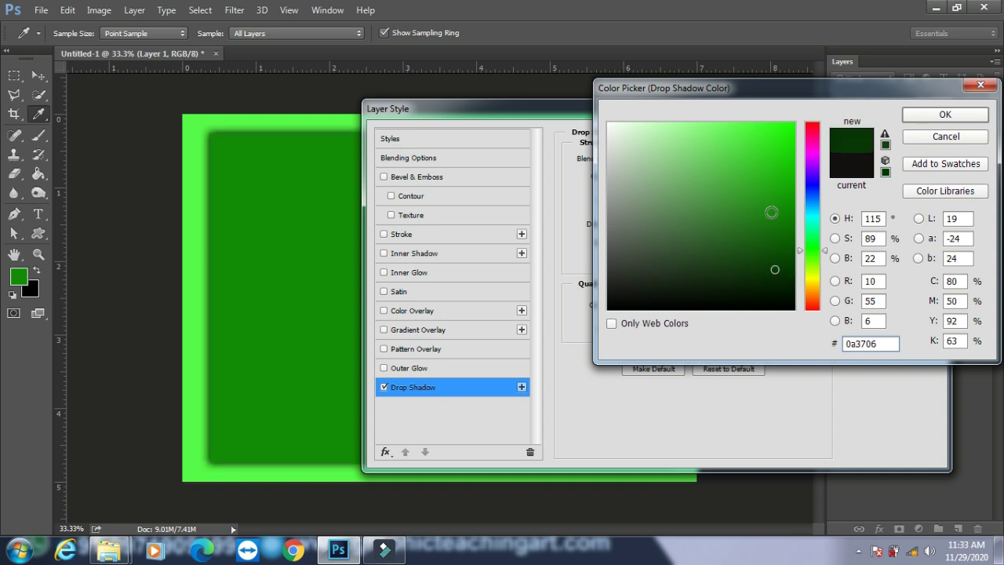
{"action": "left_click", "coordinate": [929, 118]}
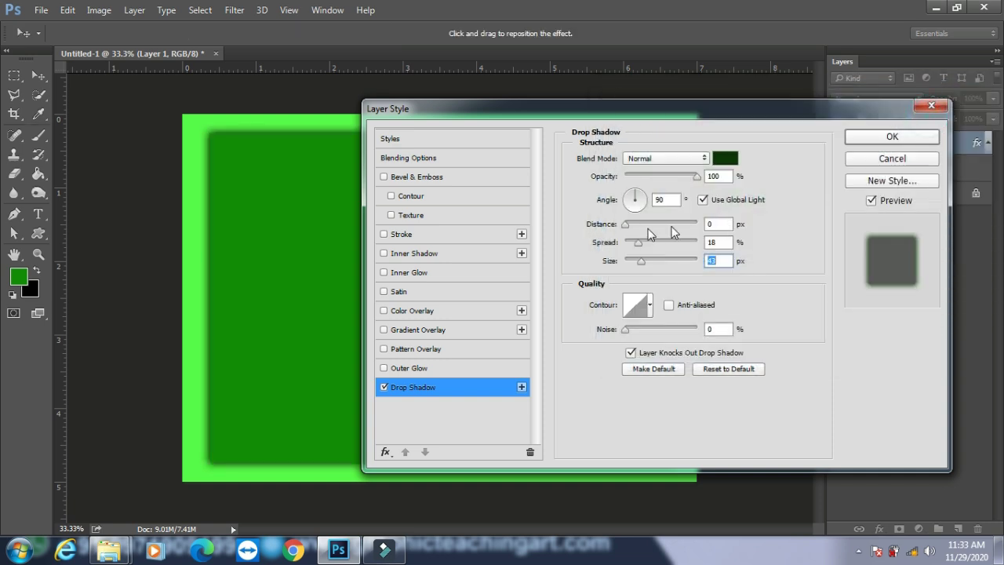
{"action": "left_click_drag", "start_coordinate": [639, 243], "coordinate": [644, 245]}
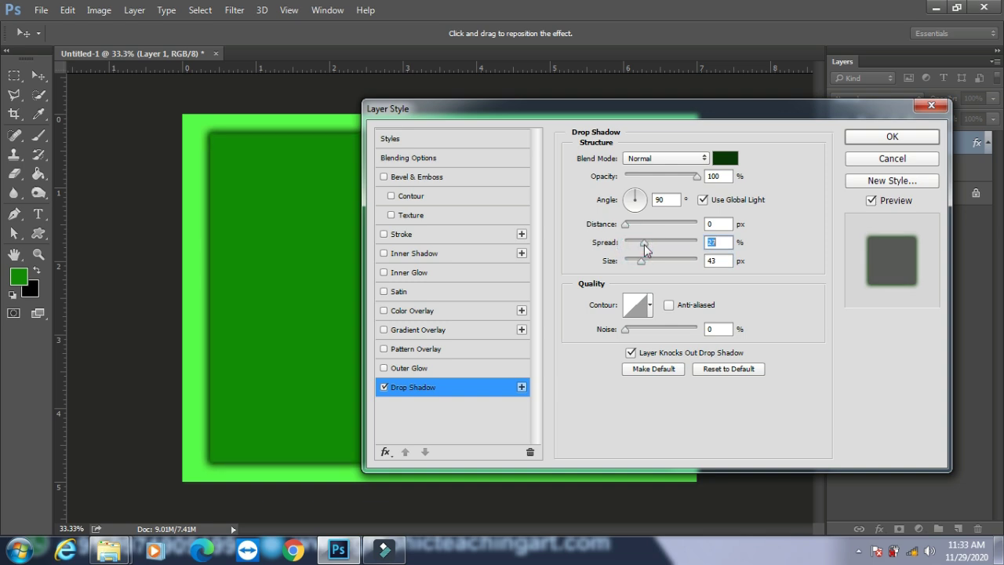
Apply the drop shadow, then load the rectangle's selection and shrink it to about 85%.
{"action": "left_click", "coordinate": [892, 137]}
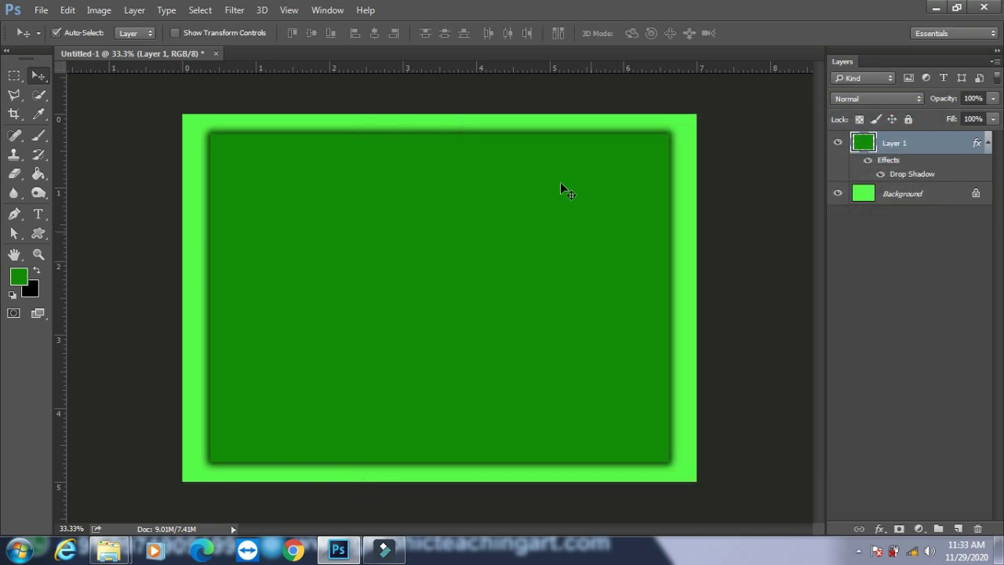
{"action": "key", "text": "ctrl"}
{"action": "left_click", "coordinate": [861, 145], "text": "ctrl"}
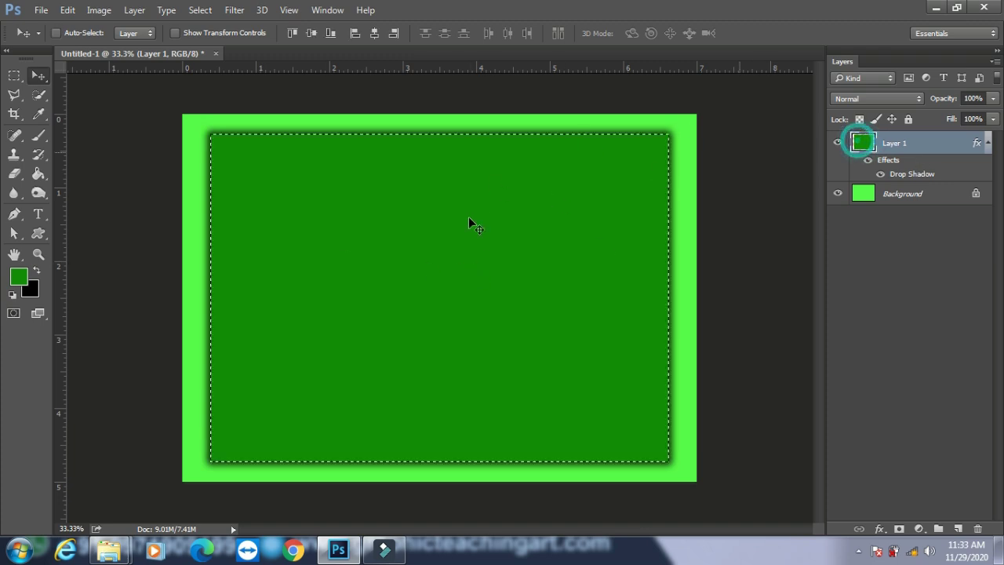
{"action": "left_click", "coordinate": [201, 13]}
{"action": "left_click", "coordinate": [264, 255]}
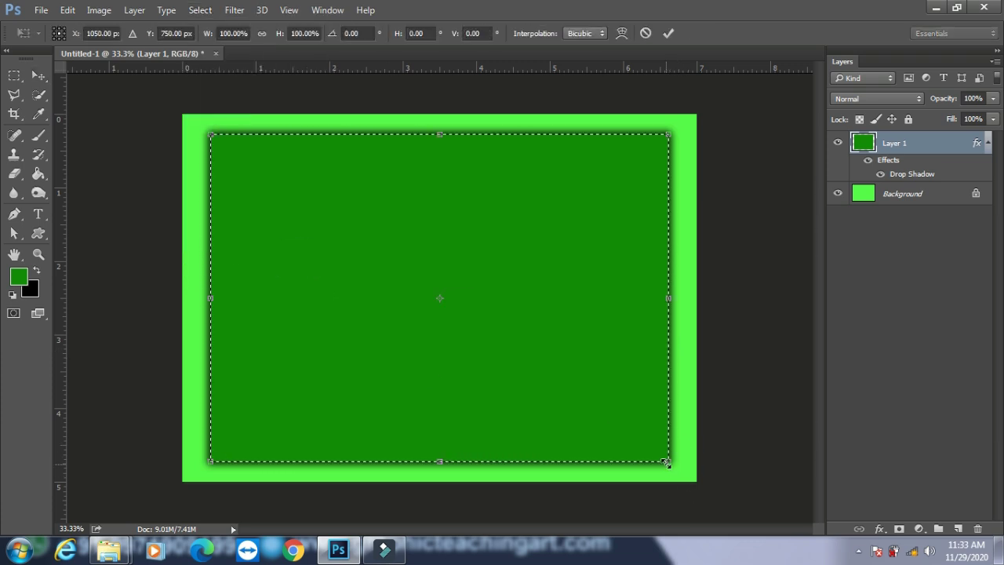
{"action": "left_click_drag", "start_coordinate": [668, 461], "coordinate": [634, 433]}
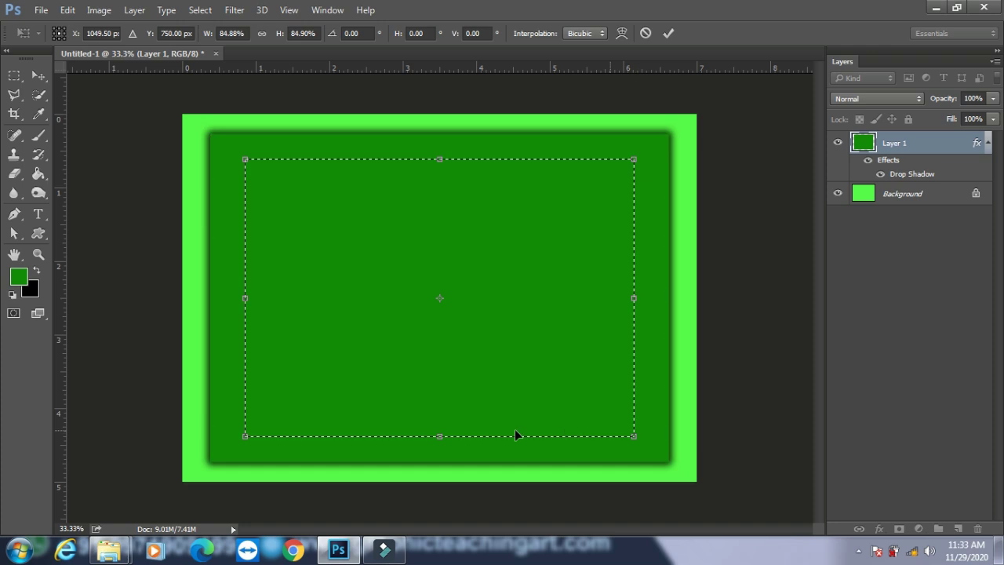
{"action": "left_click_drag", "start_coordinate": [439, 436], "coordinate": [455, 354]}
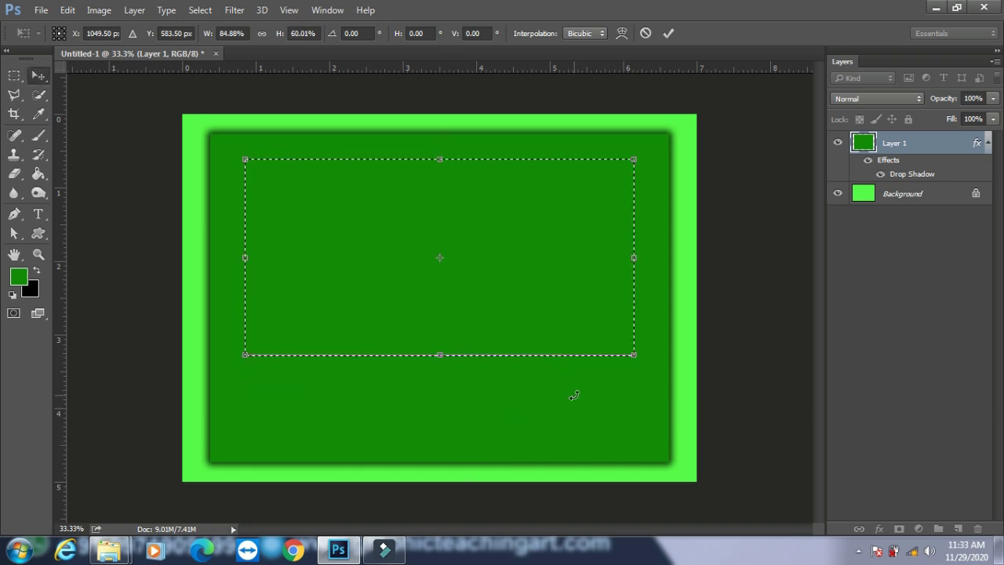
{"action": "key", "text": "Return"}
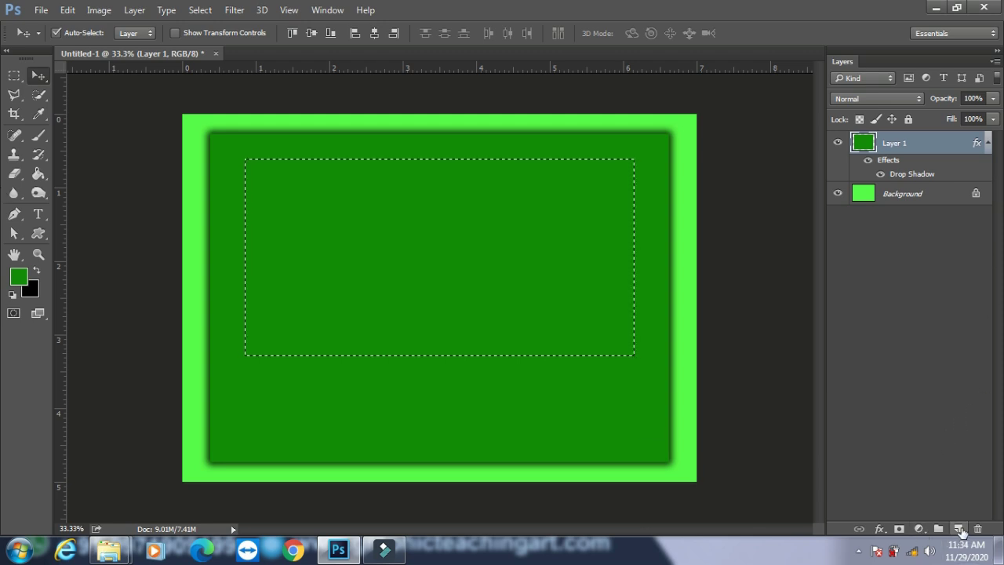
Add Layer 2 and stroke the selection in white #ffffff, then undo the thin stroke.
{"action": "left_click", "coordinate": [958, 528]}
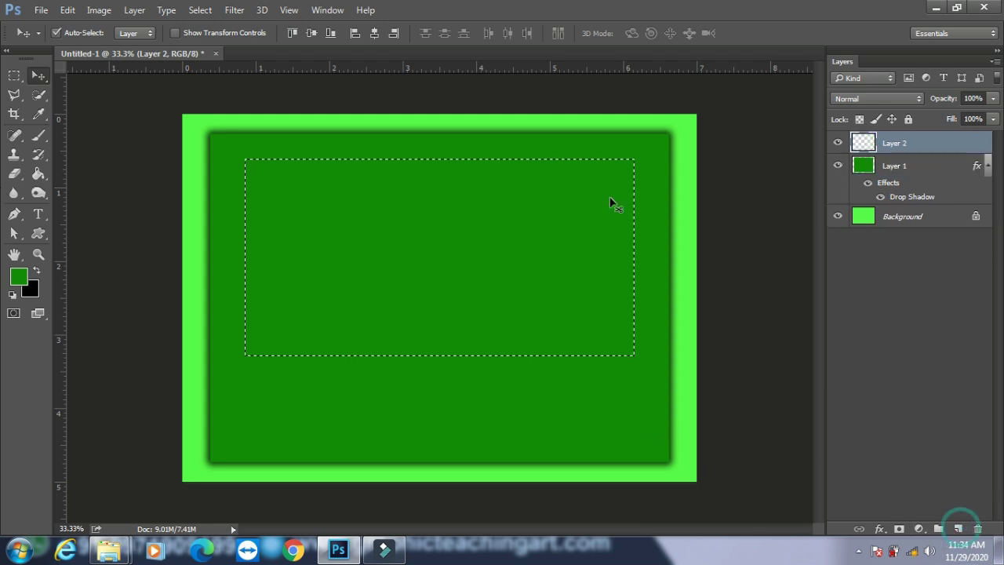
{"action": "left_click", "coordinate": [67, 9]}
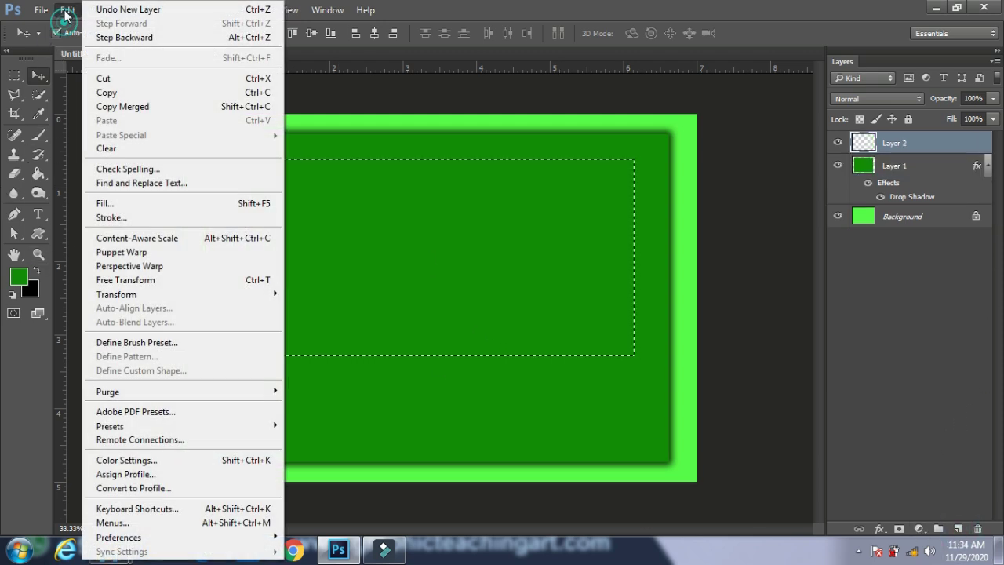
{"action": "left_click", "coordinate": [125, 217]}
{"action": "left_click", "coordinate": [440, 168]}
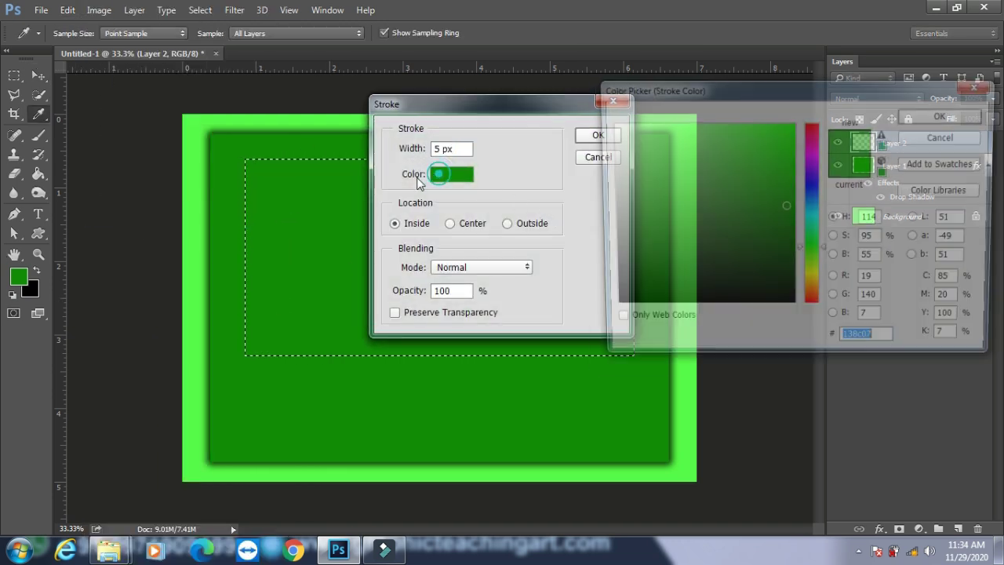
{"action": "type", "text": "ffffff"}
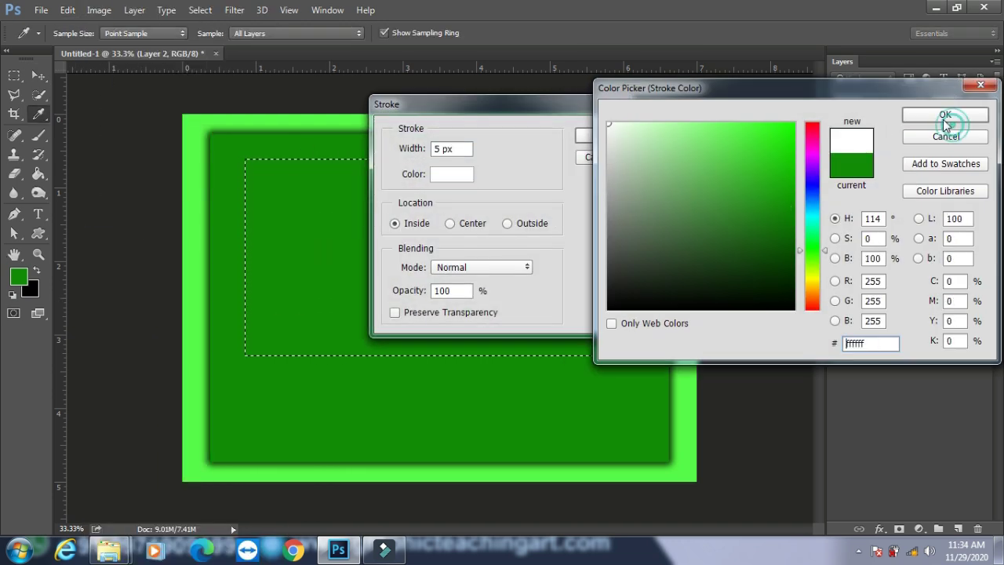
{"action": "left_click", "coordinate": [945, 115]}
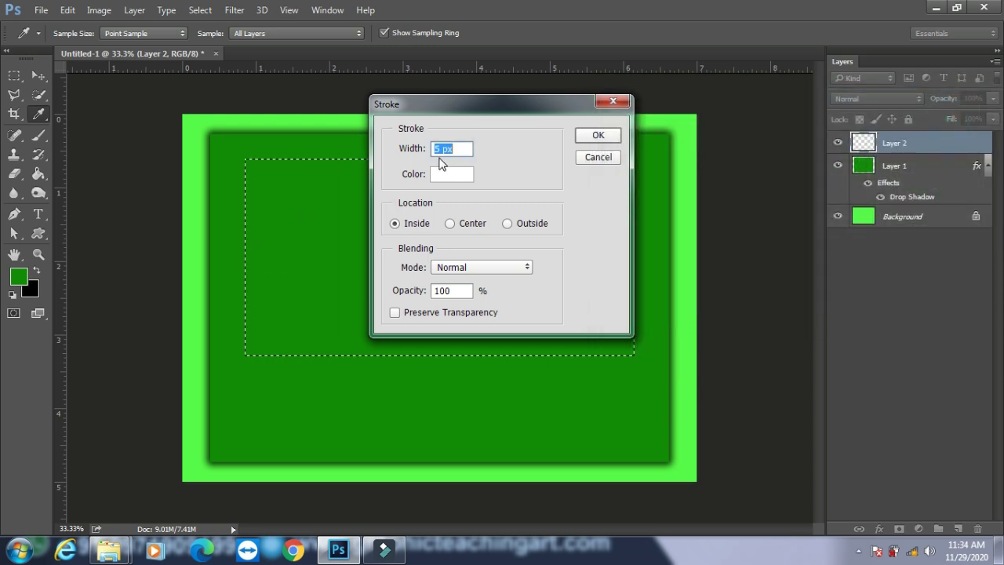
{"action": "left_click", "coordinate": [471, 144]}
{"action": "type", "text": "8"}
{"action": "left_click", "coordinate": [597, 135]}
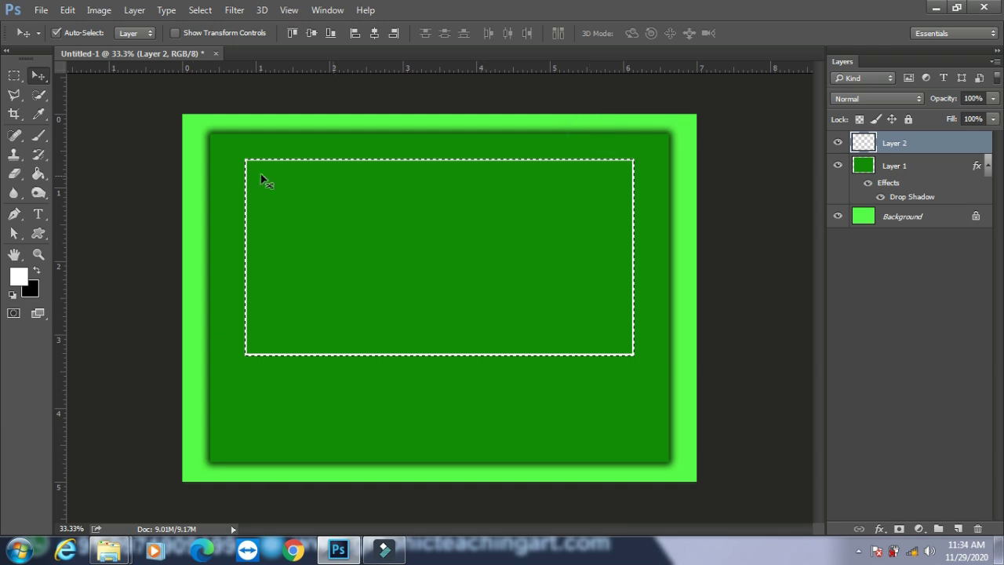
{"action": "key", "text": "ctrl+z"}
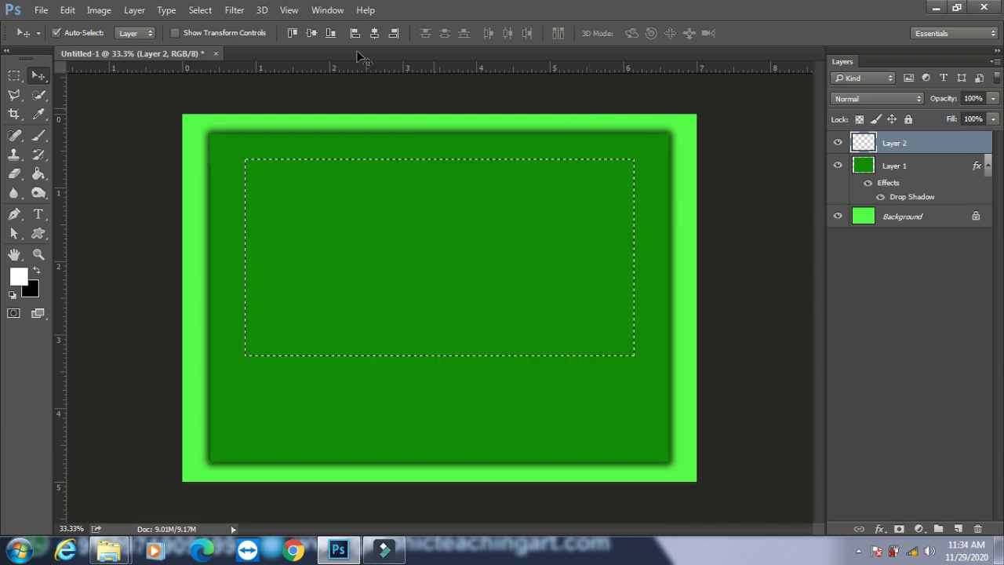
Re-stroke the selection with a 20 px white line and deselect.
{"action": "left_click", "coordinate": [69, 11]}
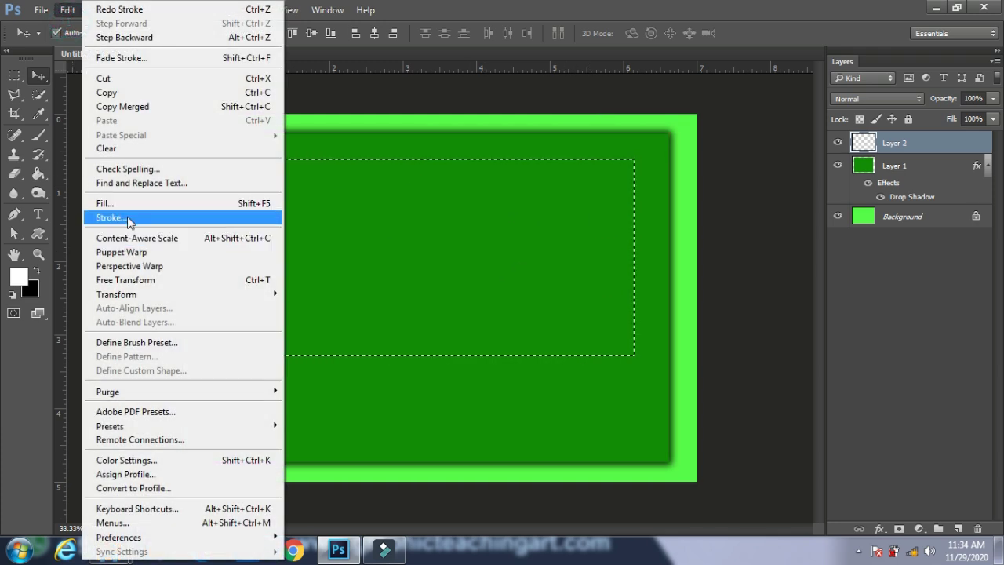
{"action": "left_click", "coordinate": [127, 218]}
{"action": "type", "text": "2"}
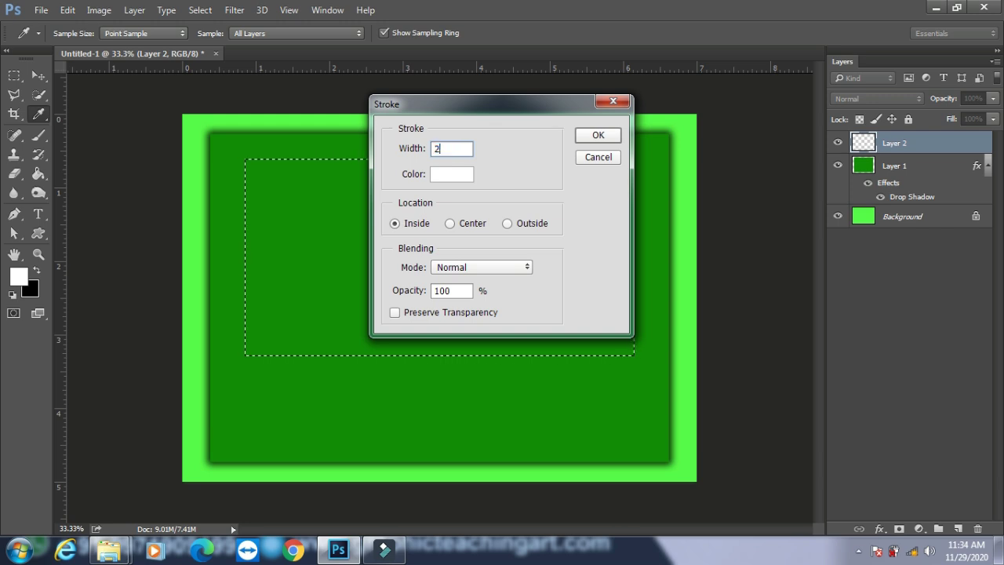
{"action": "type", "text": "0"}
{"action": "left_click", "coordinate": [610, 134]}
{"action": "key", "text": "v"}
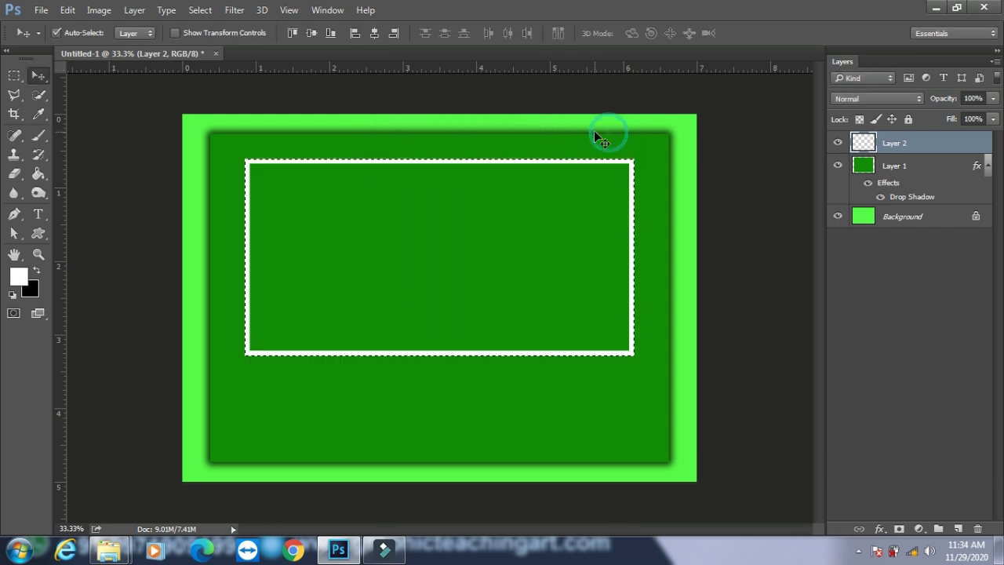
{"action": "key", "text": "ctrl+d"}
{"action": "left_click", "coordinate": [35, 78]}
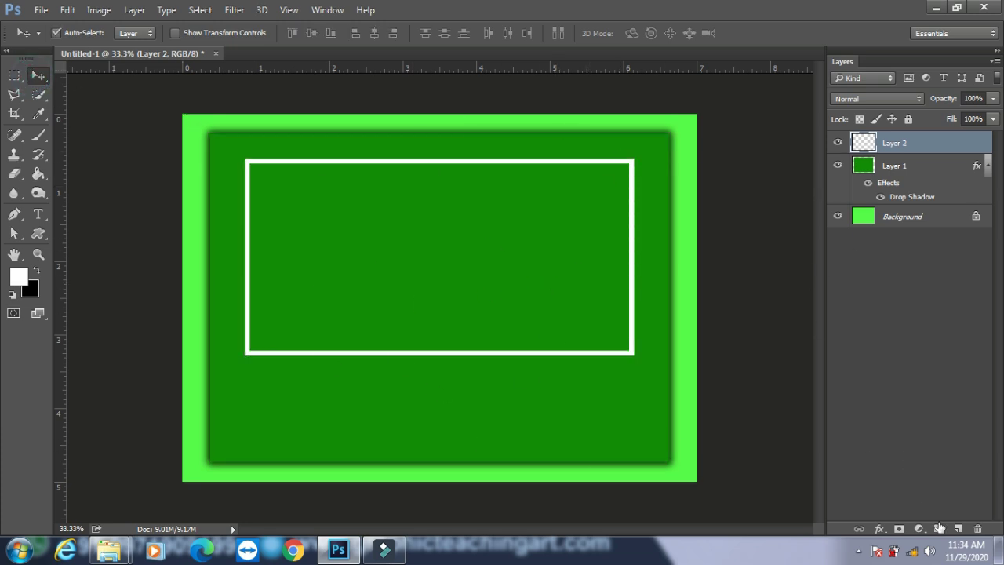
Add a text line reading Birds below the white frame.
{"action": "left_click", "coordinate": [38, 213]}
{"action": "left_click", "coordinate": [348, 397]}
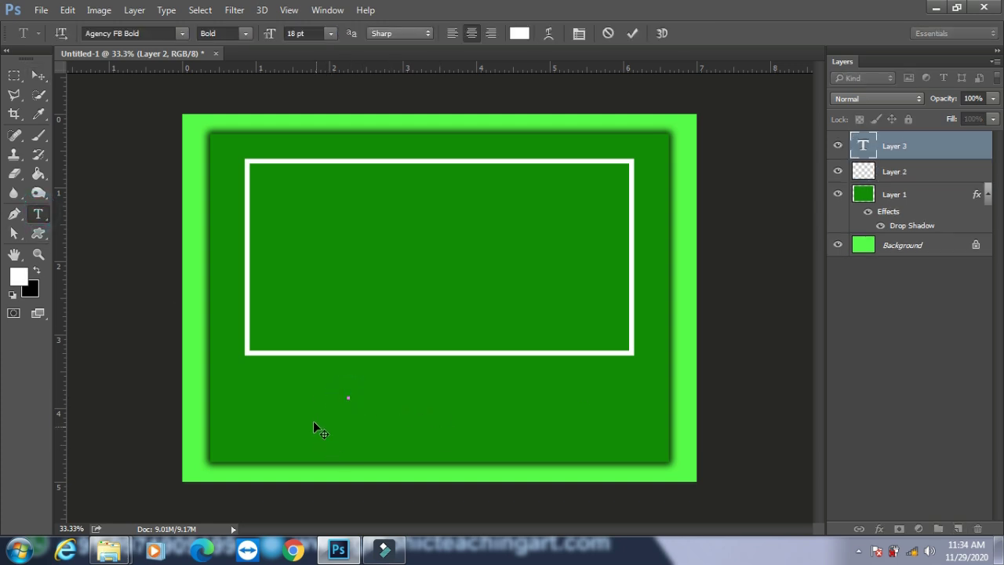
{"action": "key", "text": "ctrl+v"}
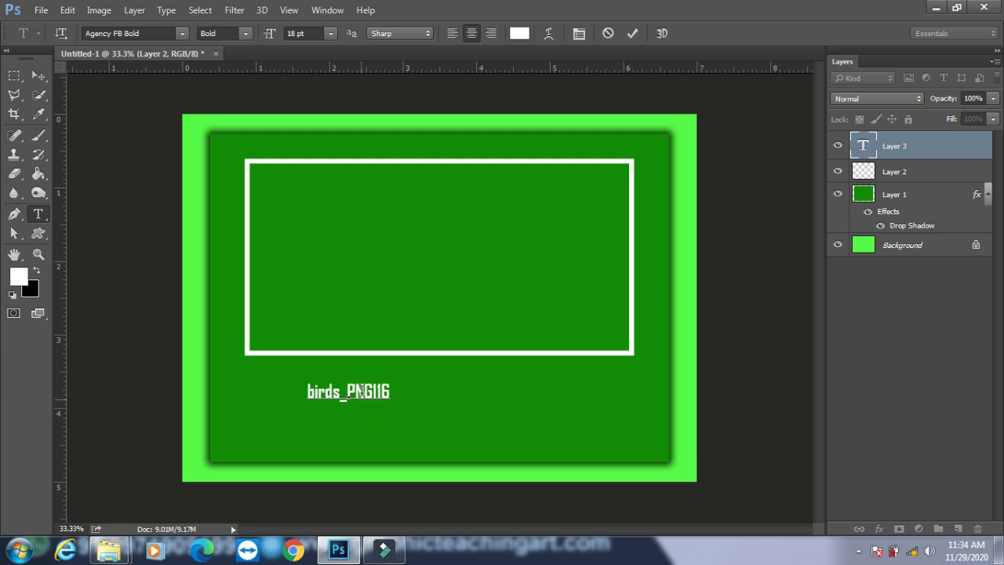
{"action": "left_click_drag", "start_coordinate": [345, 392], "coordinate": [466, 384]}
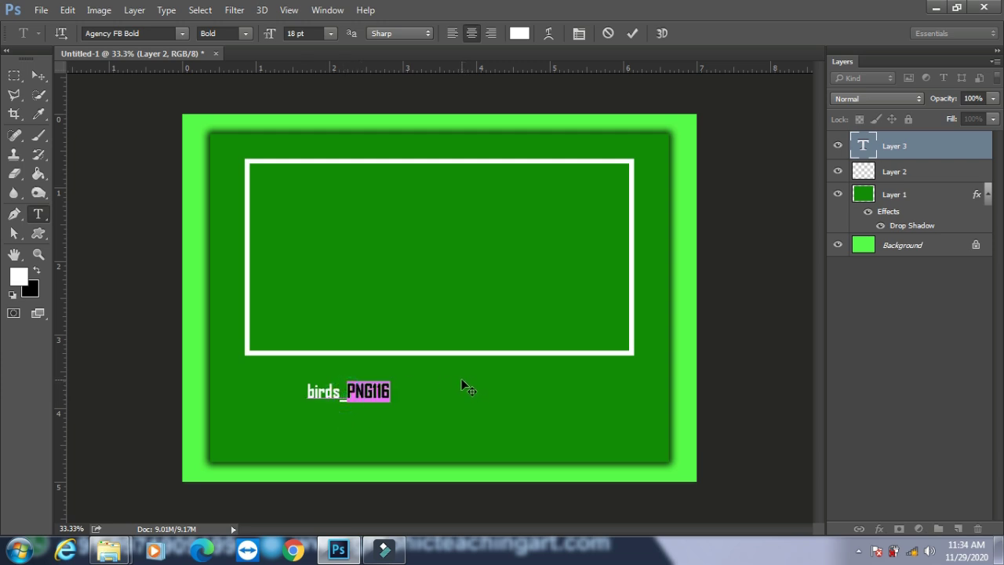
{"action": "key", "text": "BackSpace"}
{"action": "left_click_drag", "start_coordinate": [385, 394], "coordinate": [428, 393]}
{"action": "key", "text": "BackSpace"}
{"action": "left_click_drag", "start_coordinate": [339, 386], "coordinate": [328, 385]}
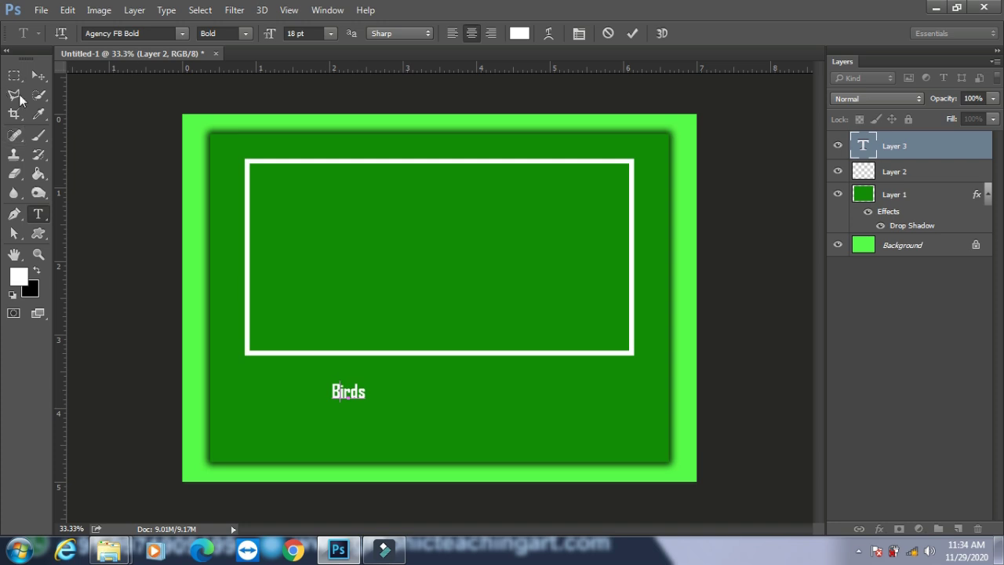
{"action": "key", "text": "ctrl+Return"}
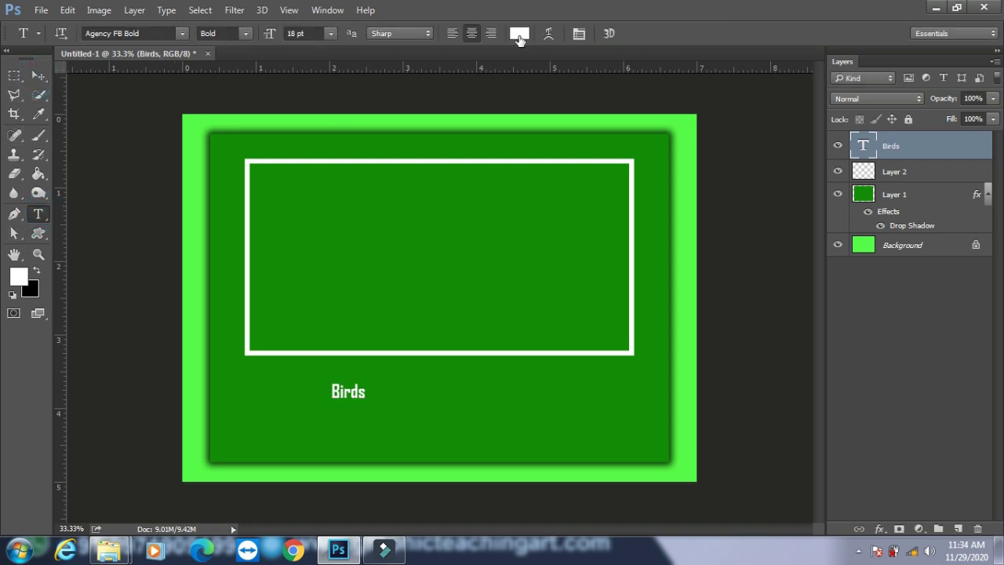
Set the Birds text to tracking 50 and 36 pt in the Character panel.
{"action": "left_click", "coordinate": [579, 33]}
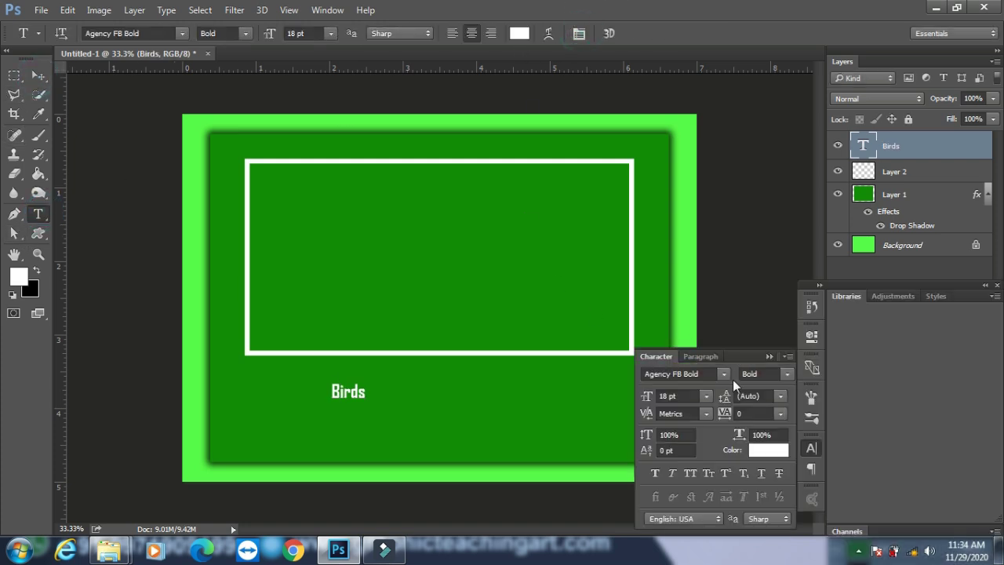
{"action": "left_click", "coordinate": [778, 415]}
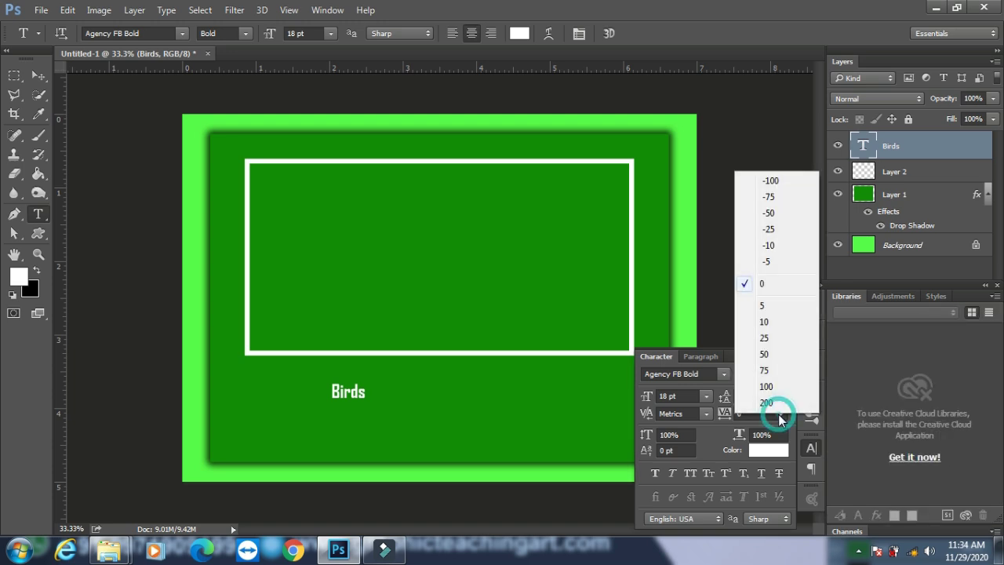
{"action": "left_click", "coordinate": [777, 371]}
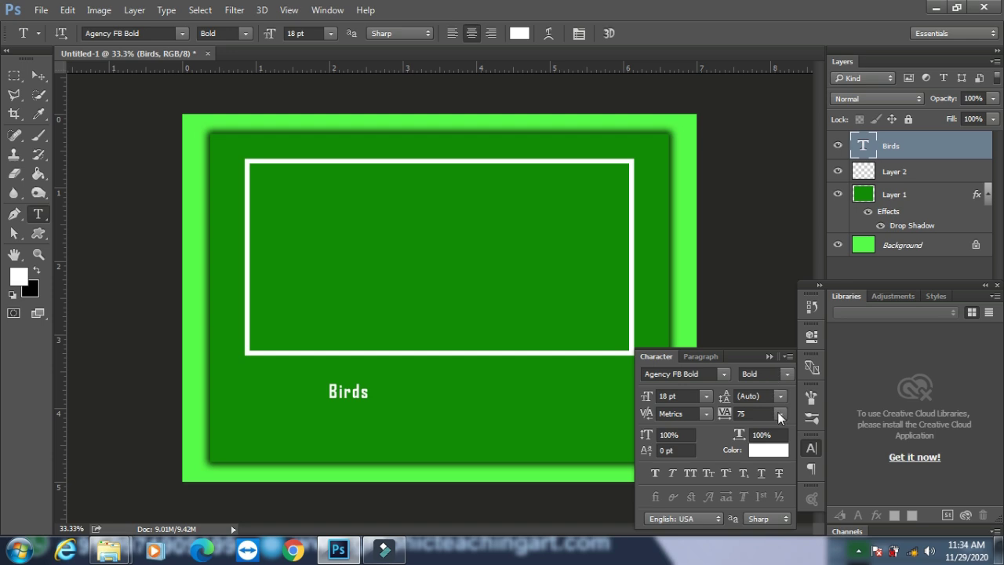
{"action": "left_click", "coordinate": [778, 413]}
{"action": "left_click", "coordinate": [780, 351]}
{"action": "left_click", "coordinate": [706, 396]}
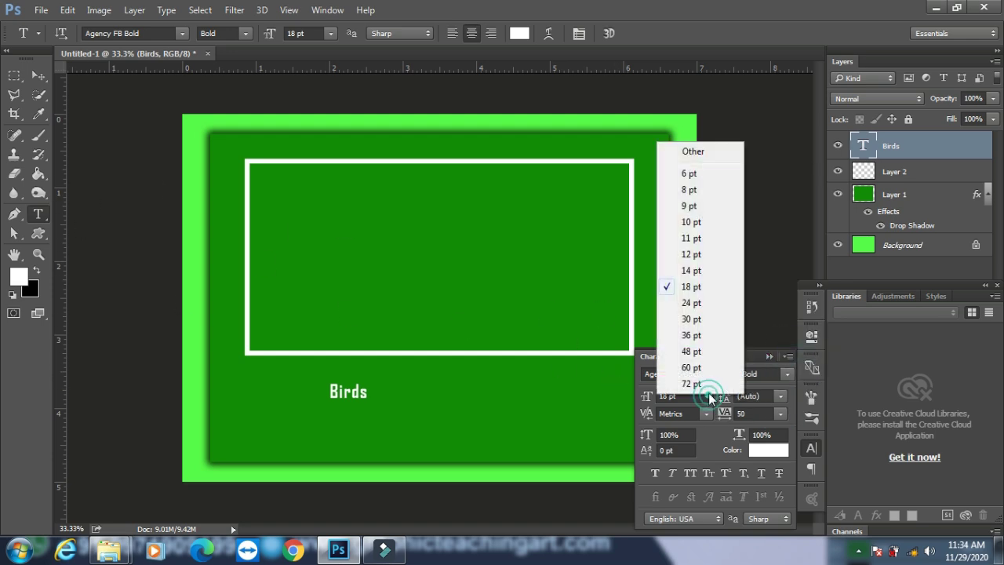
{"action": "left_click", "coordinate": [709, 335]}
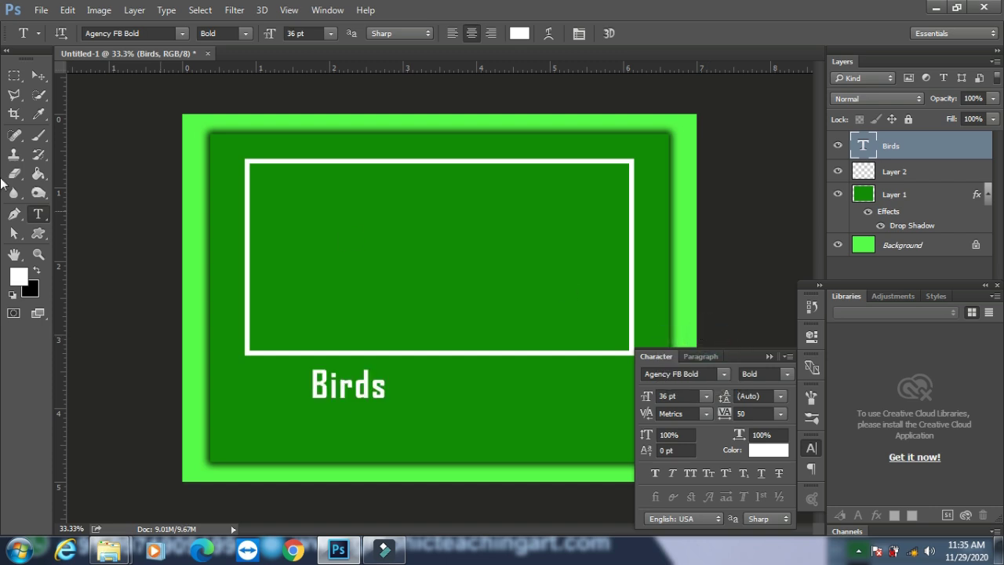
Centre the Birds caption horizontally on the card and close the Character panel.
{"action": "left_click", "coordinate": [38, 76]}
{"action": "left_click_drag", "start_coordinate": [377, 390], "coordinate": [469, 394]}
{"action": "left_click", "coordinate": [768, 356]}
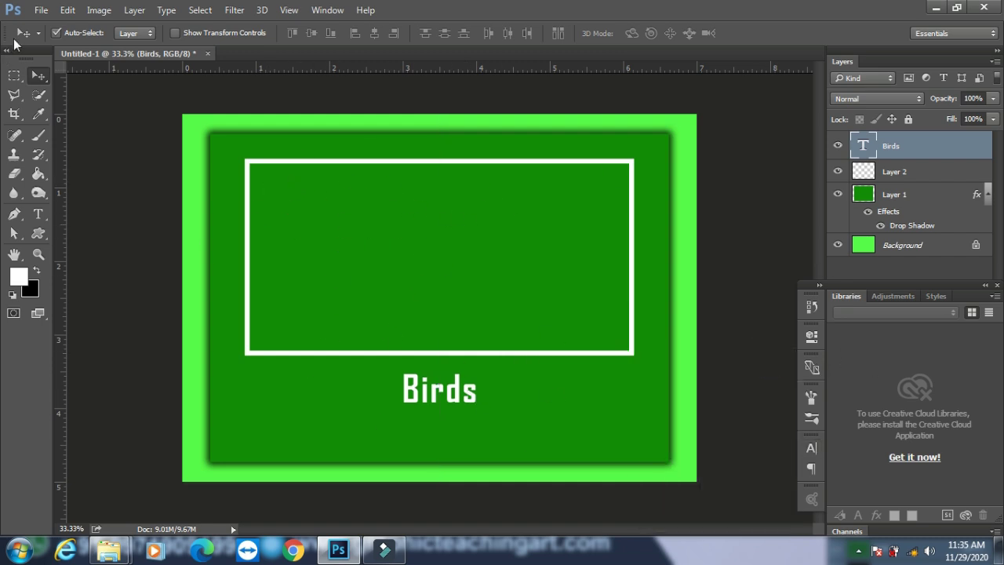
{"action": "left_click", "coordinate": [41, 10]}
Open bird images 1 to 5 and drag the yellow bird onto the card as Layer 3.
{"action": "left_click", "coordinate": [47, 39]}
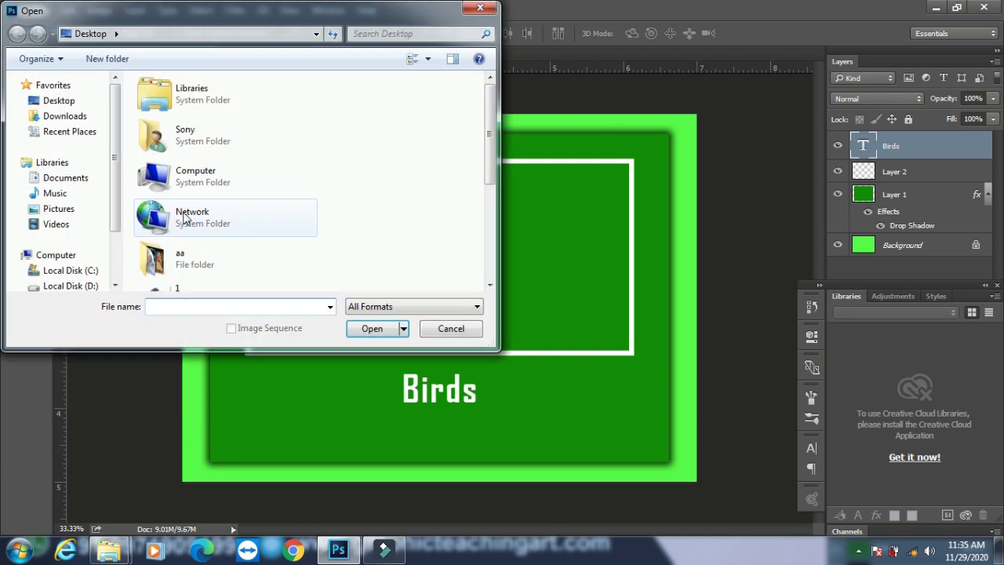
{"action": "scroll", "coordinate": [489, 153], "scroll_direction": "down", "scroll_amount": 3}
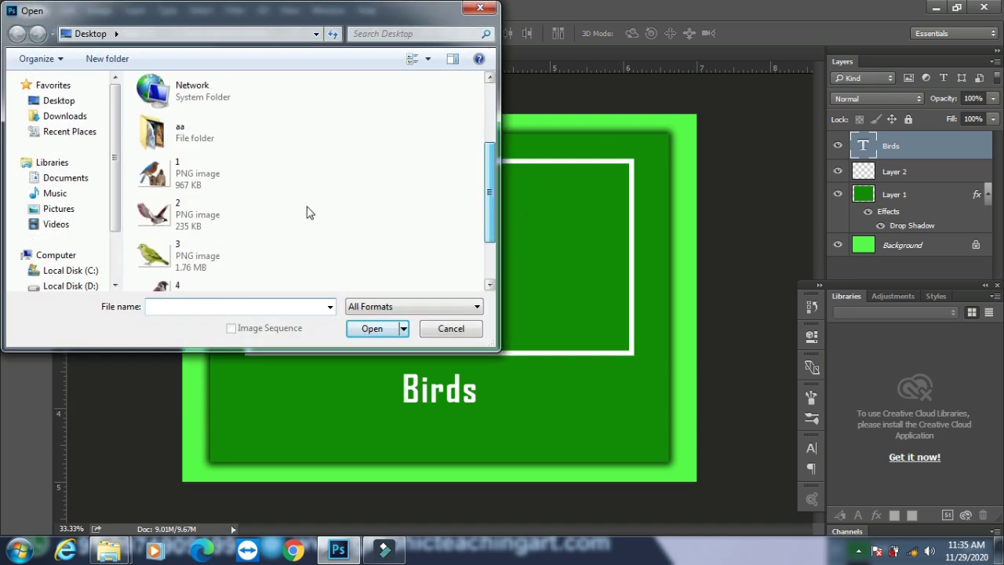
{"action": "left_click_drag", "start_coordinate": [336, 172], "coordinate": [139, 325]}
{"action": "left_click", "coordinate": [362, 328]}
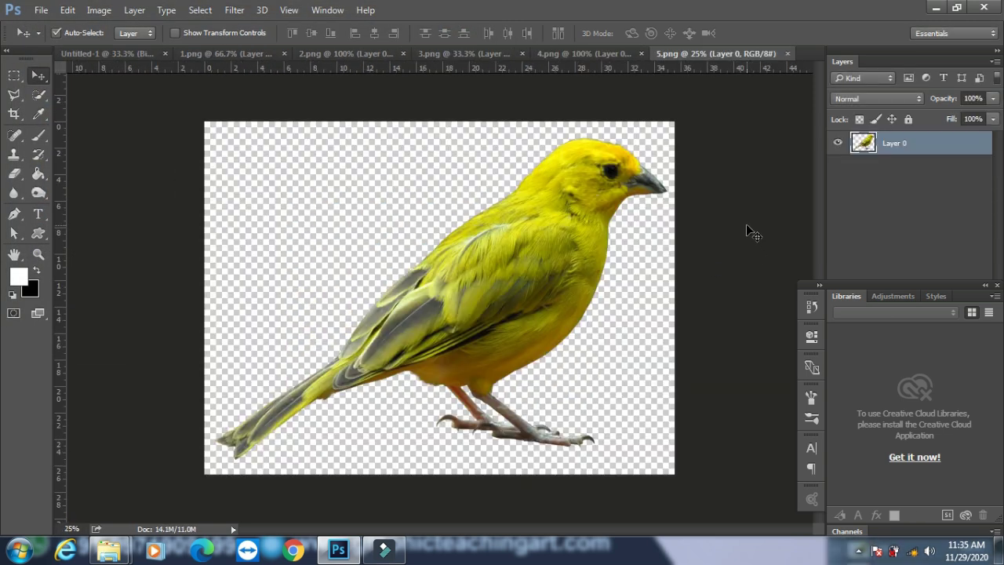
{"action": "left_click", "coordinate": [864, 144], "text": "ctrl"}
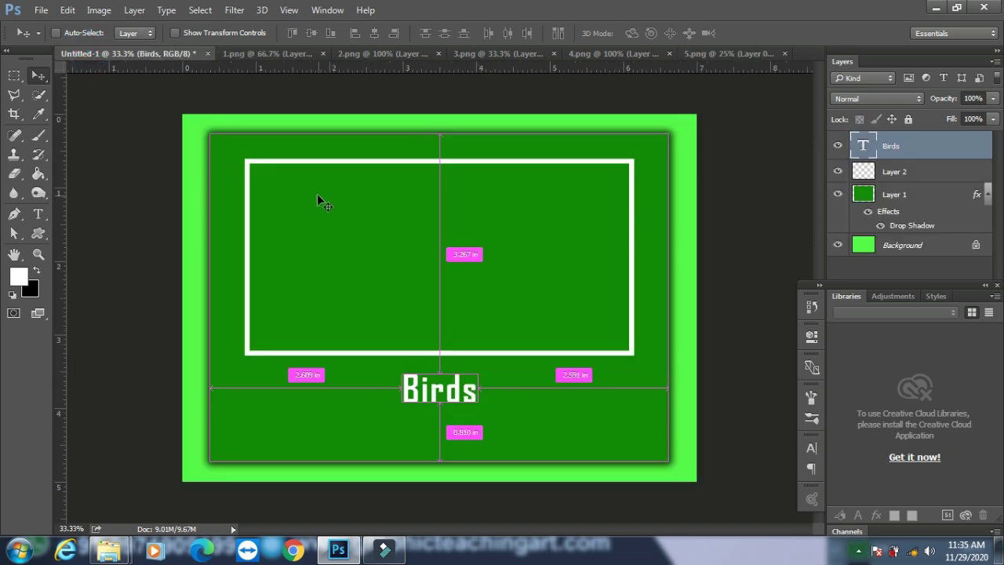
{"action": "left_click_drag", "start_coordinate": [90, 51], "coordinate": [431, 257]}
Scale the yellow bird to about 38% and position it inside the white frame.
{"action": "key", "text": "ctrl+t"}
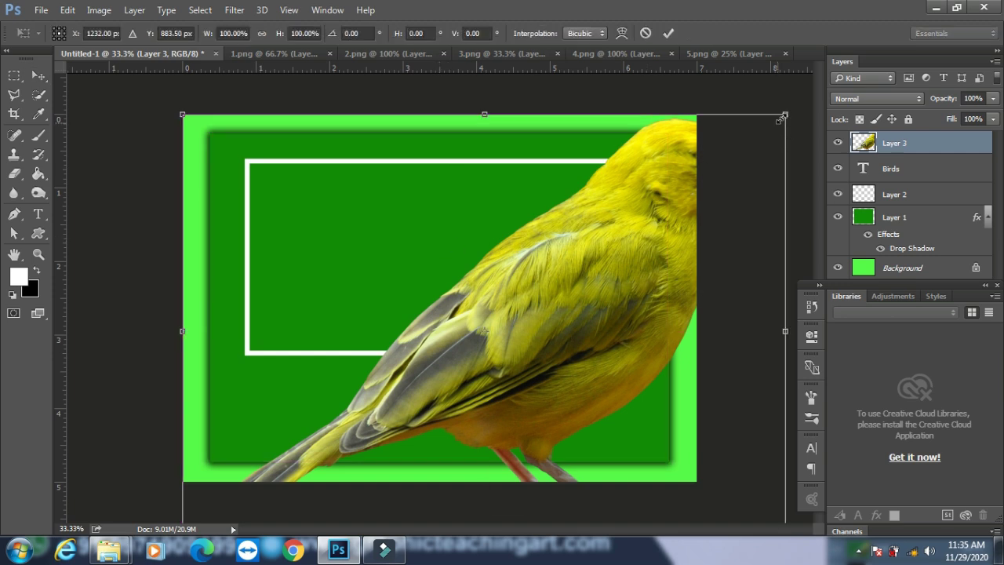
{"action": "left_click_drag", "start_coordinate": [781, 117], "coordinate": [599, 248]}
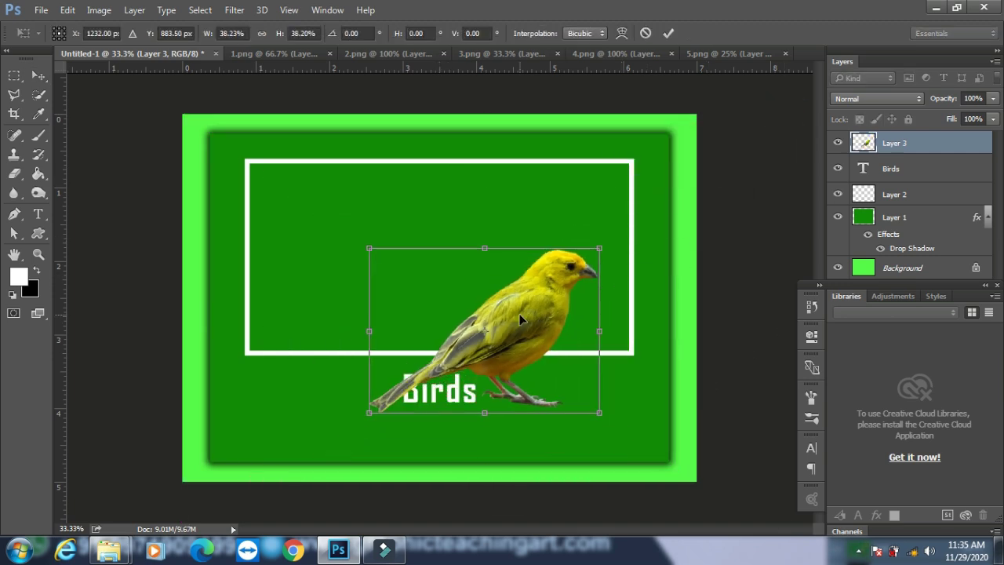
{"action": "left_click_drag", "start_coordinate": [520, 320], "coordinate": [421, 245]}
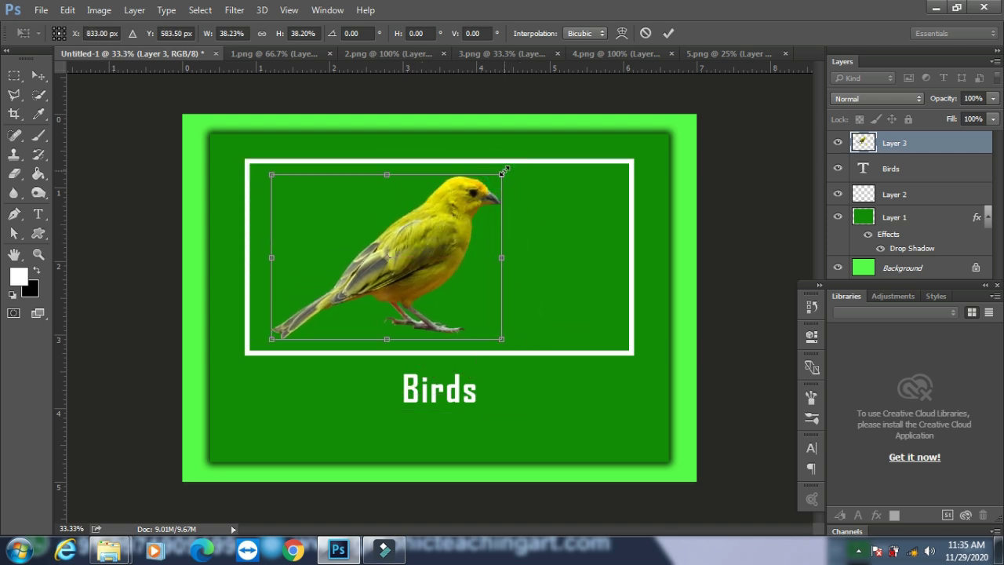
{"action": "key", "text": "Return"}
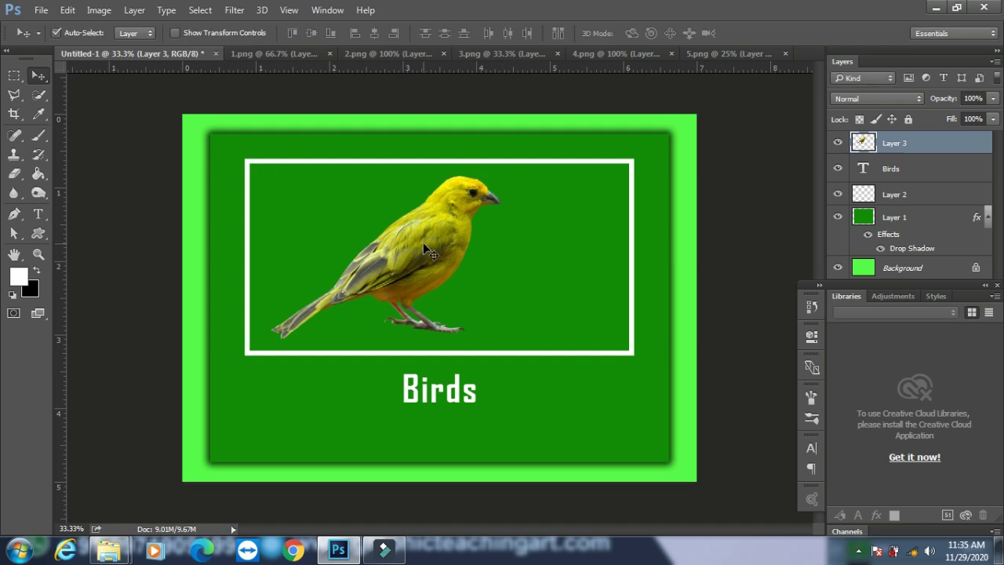
{"action": "left_click_drag", "start_coordinate": [423, 245], "coordinate": [467, 245]}
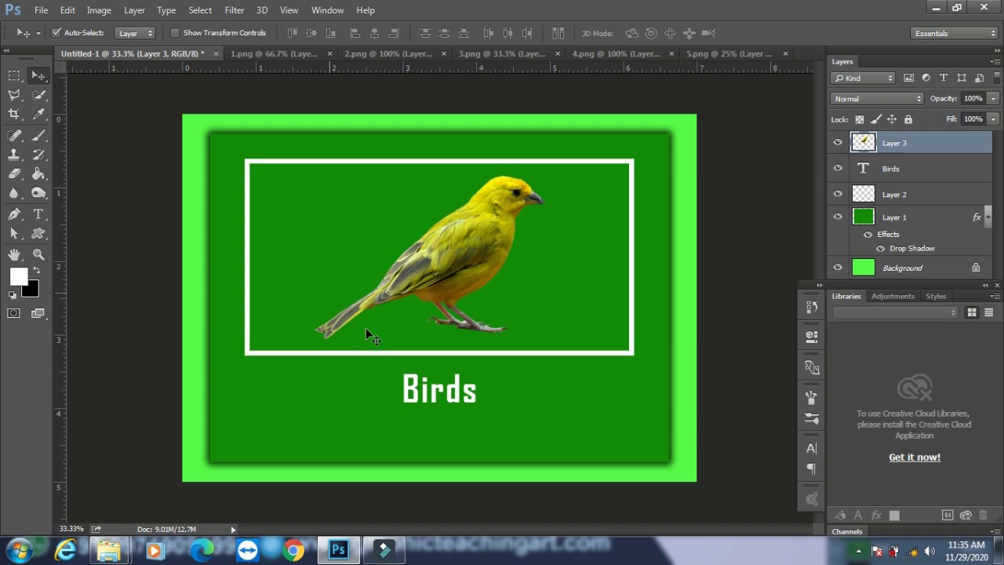
Hide the yellow bird and bring the blue bird on its stump from 1.png onto the card.
{"action": "left_click", "coordinate": [838, 144]}
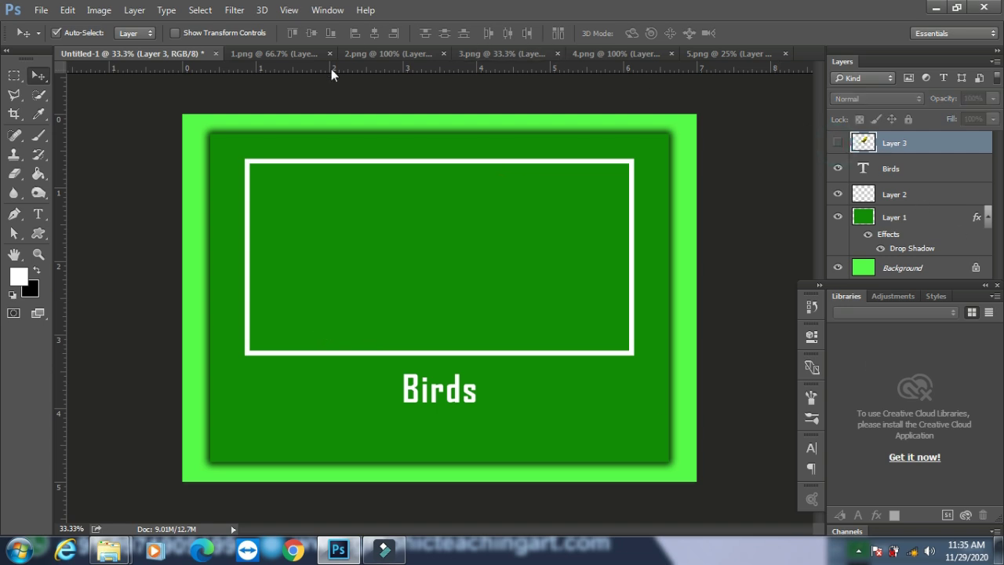
{"action": "left_click", "coordinate": [279, 53]}
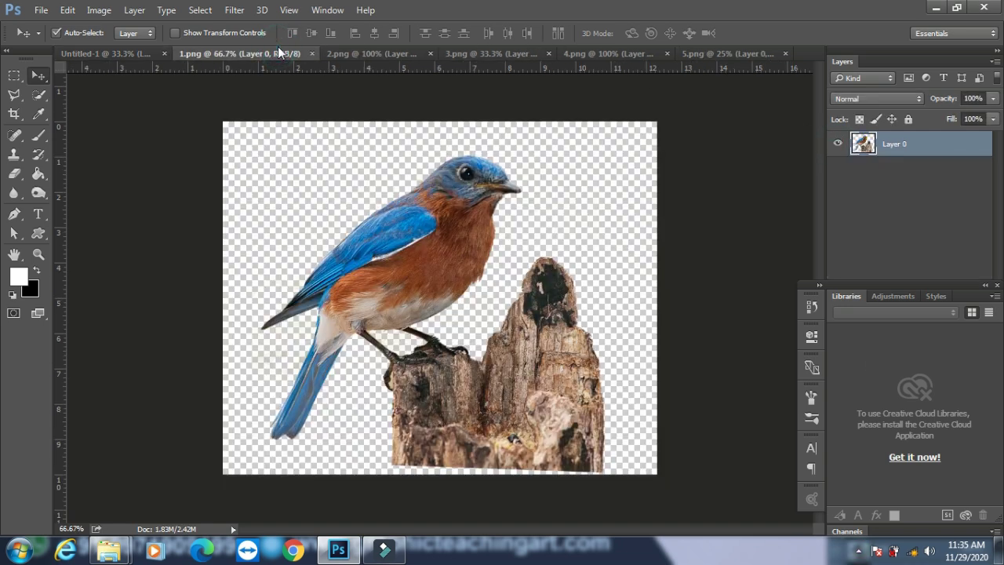
{"action": "left_click", "coordinate": [863, 144], "text": "ctrl"}
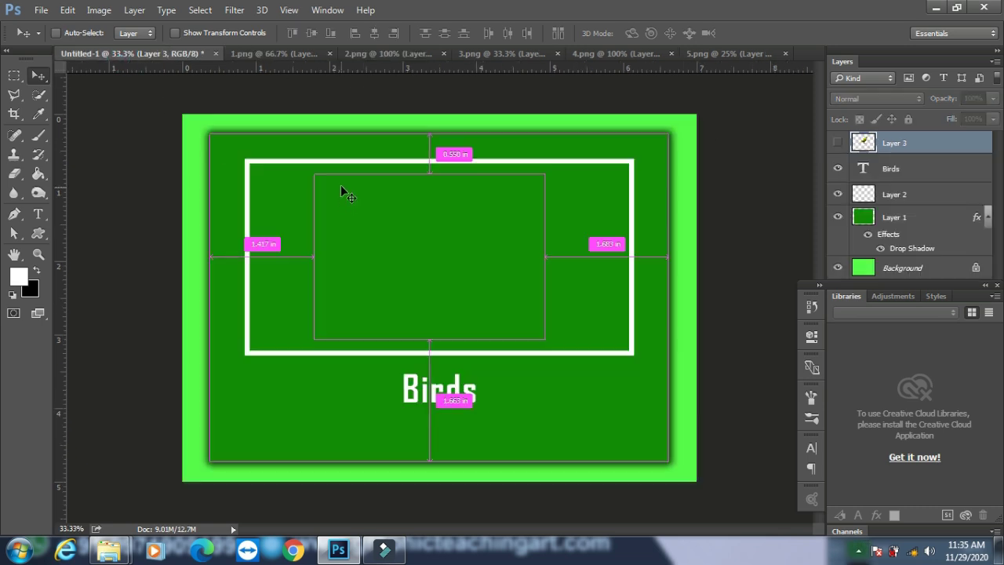
{"action": "mouse_move", "coordinate": [236, 64]}
{"action": "left_mouse_down"}
{"action": "mouse_move", "coordinate": [419, 241]}
{"action": "mouse_move", "coordinate": [422, 230]}
{"action": "left_mouse_up"}
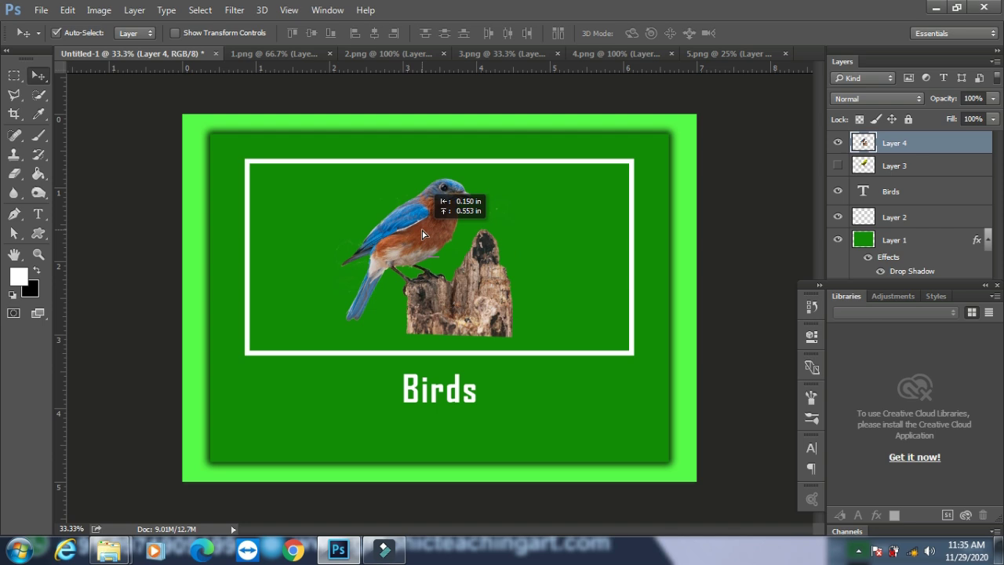
Fade the stump's bottom edge by deleting a 20 px feathered selection strip.
{"action": "left_click", "coordinate": [14, 75]}
{"action": "mouse_move", "coordinate": [383, 355]}
{"action": "left_mouse_down"}
{"action": "mouse_move", "coordinate": [572, 325]}
{"action": "mouse_move", "coordinate": [556, 331]}
{"action": "left_mouse_up"}
{"action": "left_click", "coordinate": [194, 11]}
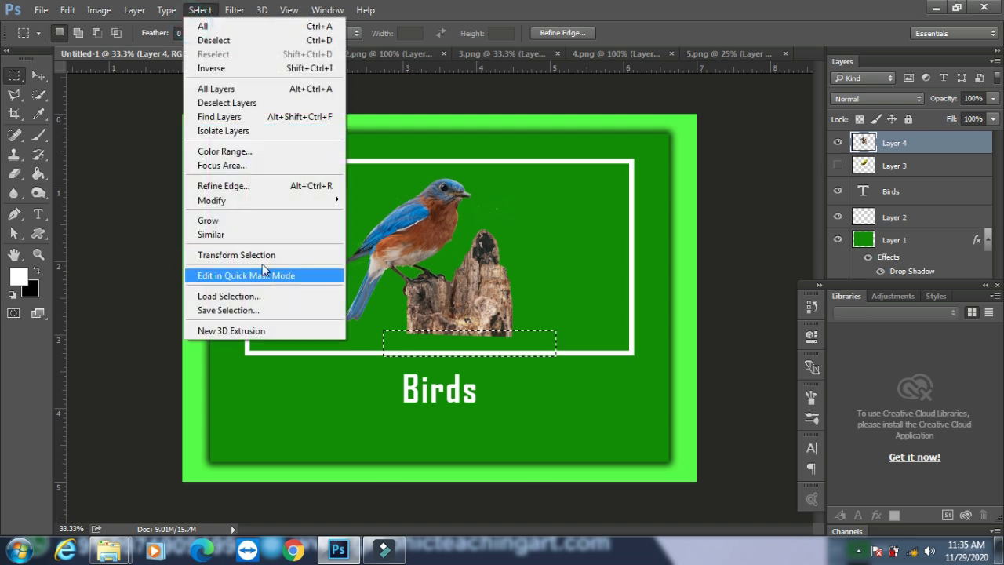
{"action": "mouse_move", "coordinate": [211, 200]}
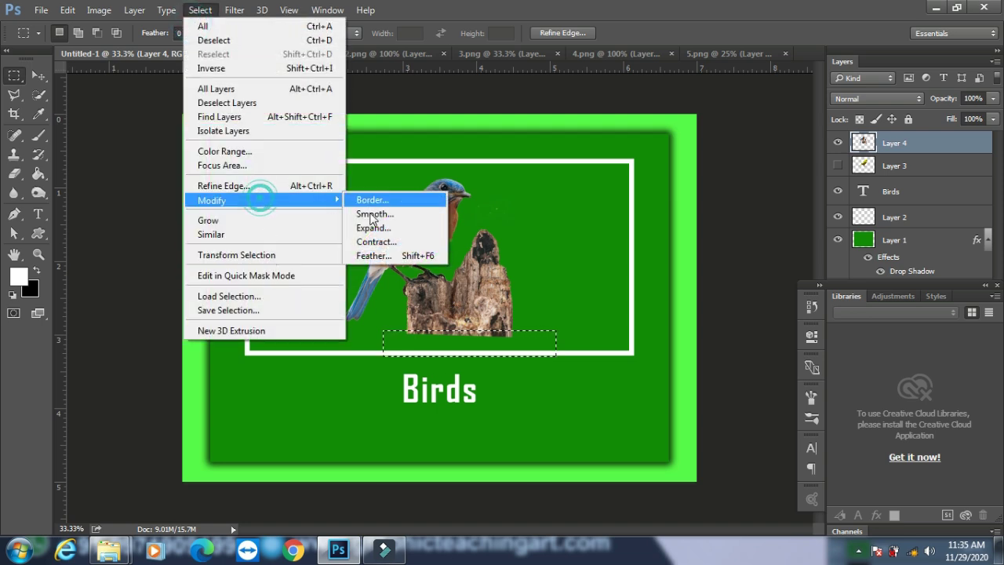
{"action": "left_click", "coordinate": [370, 257]}
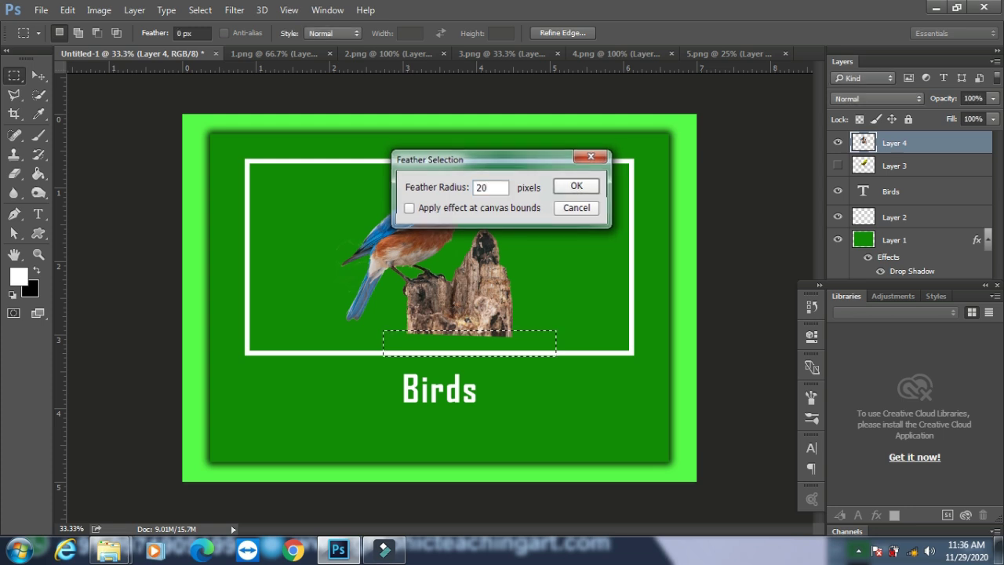
{"action": "left_click", "coordinate": [577, 186]}
{"action": "key", "text": "Delete"}
{"action": "key", "text": "ctrl+d"}
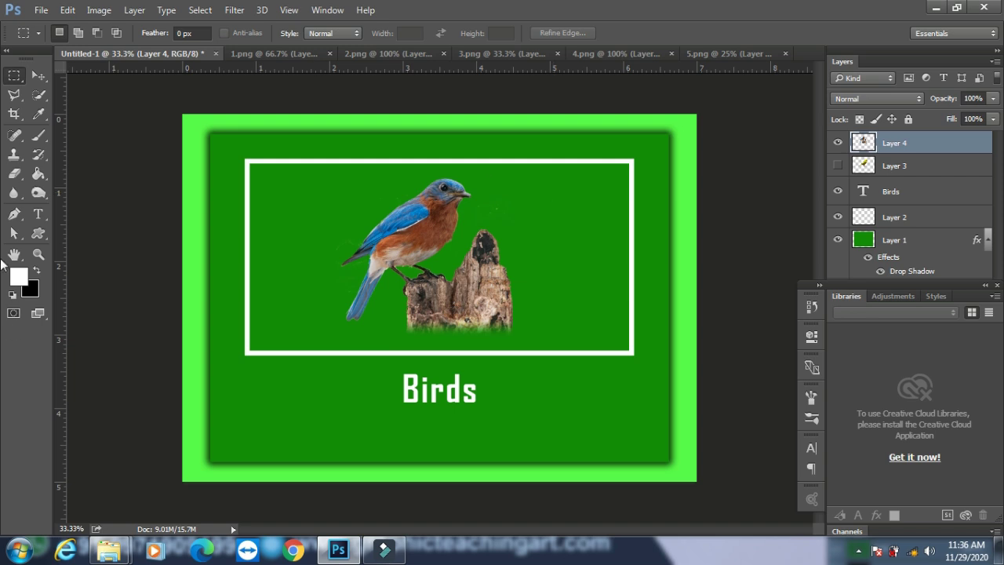
{"action": "left_click", "coordinate": [38, 75]}
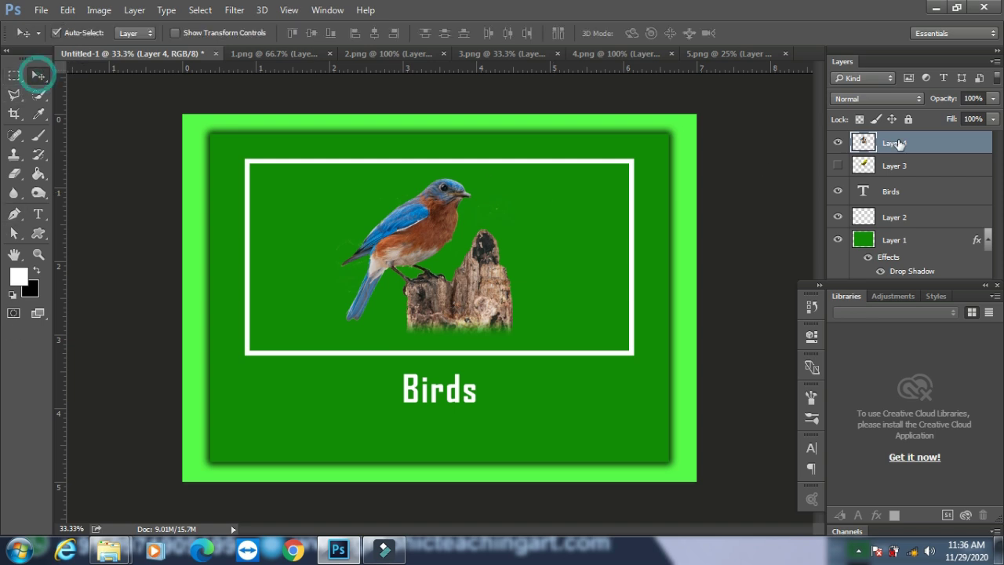
Hide the blue bird, close 1.png, and bring the flying bird from 2.png onto the card.
{"action": "left_click", "coordinate": [836, 143]}
{"action": "left_click", "coordinate": [269, 53]}
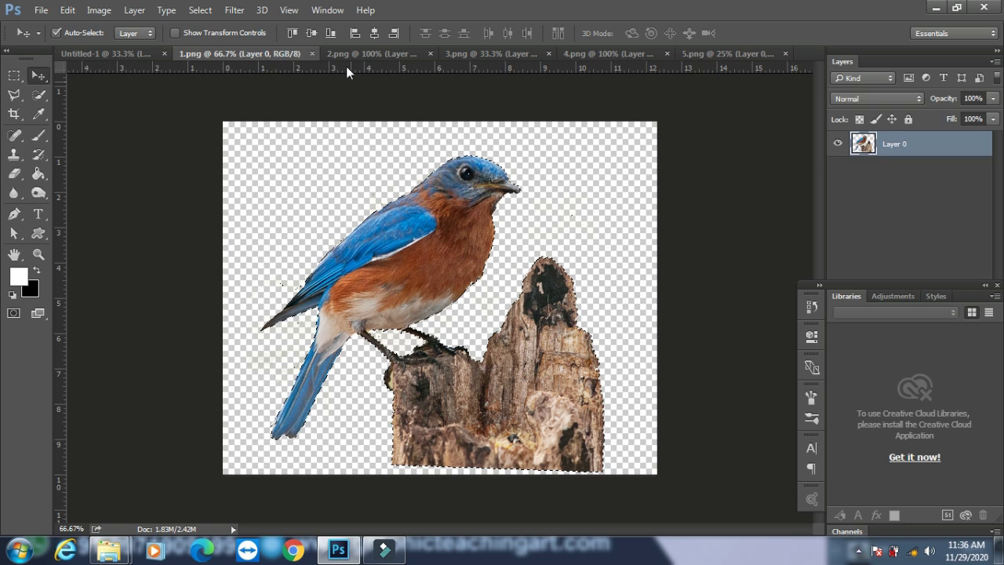
{"action": "left_click", "coordinate": [311, 54]}
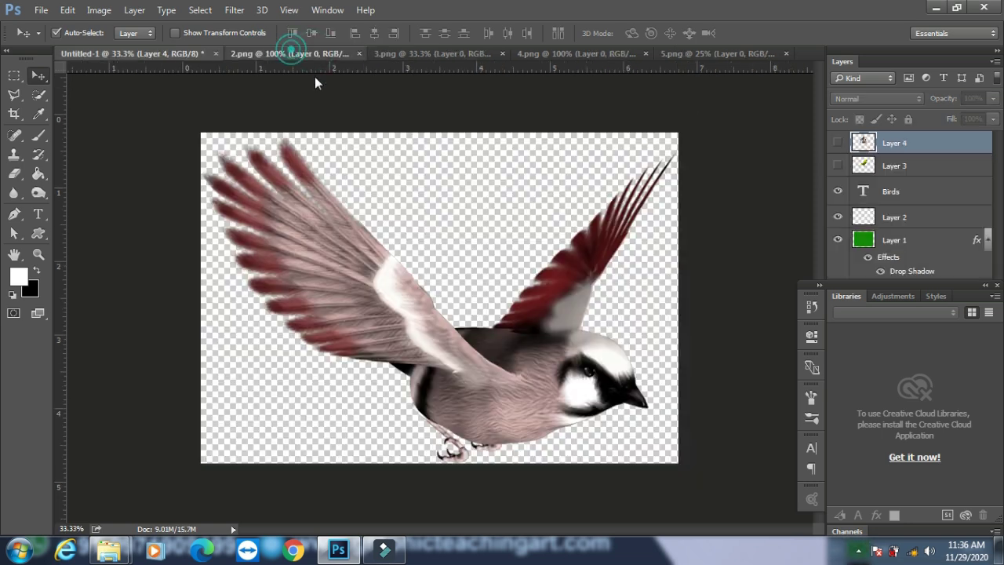
{"action": "left_click", "coordinate": [872, 149], "text": "ctrl"}
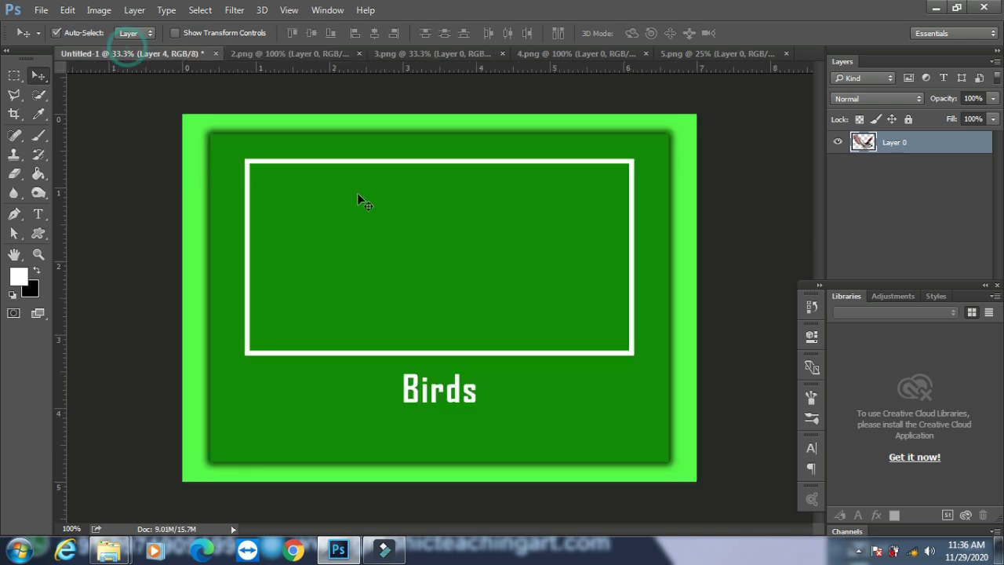
{"action": "left_click_drag", "start_coordinate": [130, 53], "coordinate": [443, 347]}
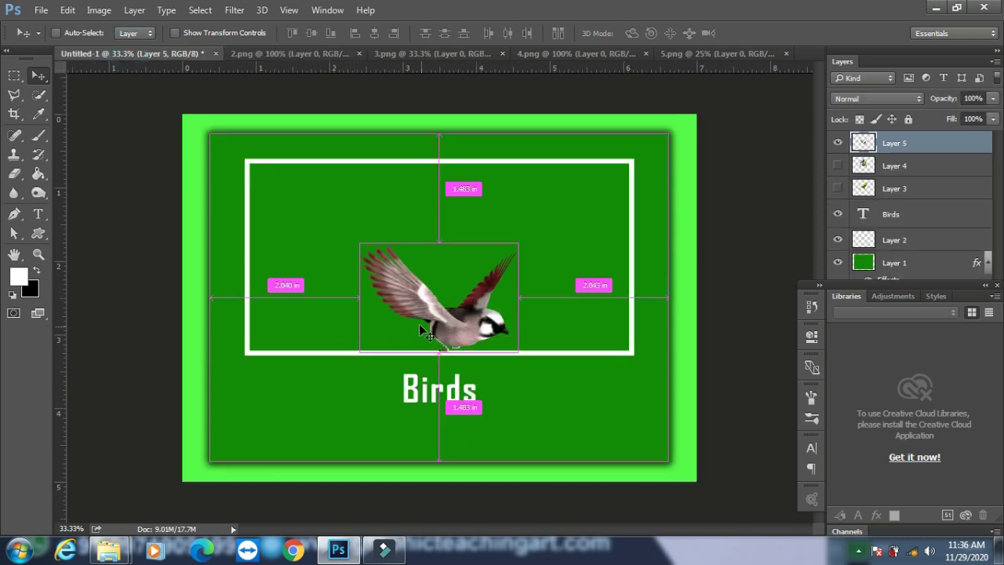
Enlarge the flying bird to about 149% and position it inside the white frame.
{"action": "key", "text": "ctrl+t"}
{"action": "left_click_drag", "start_coordinate": [518, 243], "coordinate": [584, 188]}
{"action": "left_click_drag", "start_coordinate": [505, 368], "coordinate": [502, 328]}
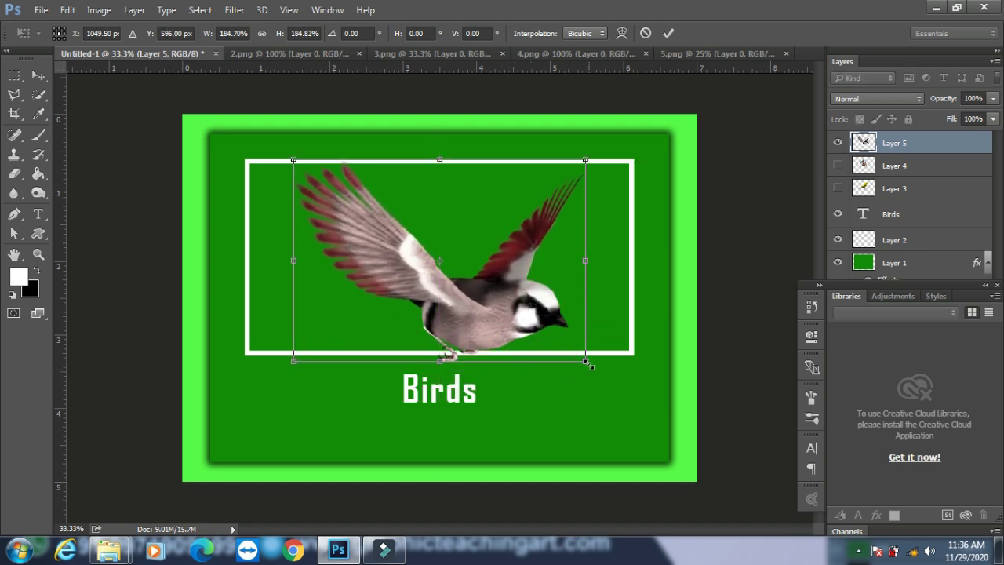
{"action": "left_click_drag", "start_coordinate": [585, 360], "coordinate": [561, 340]}
{"action": "left_click_drag", "start_coordinate": [499, 306], "coordinate": [493, 304]}
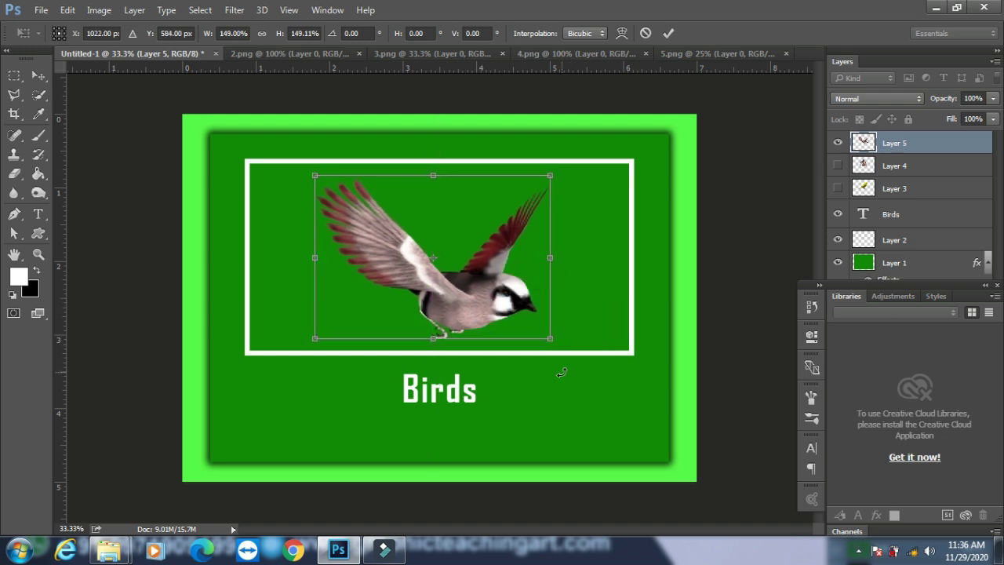
{"action": "key", "text": "Return"}
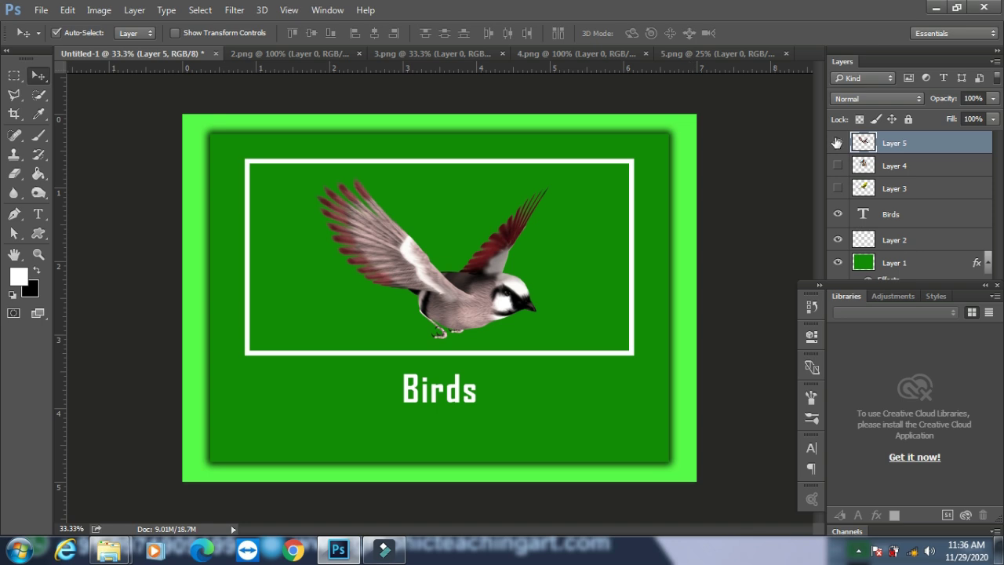
Hide the flying bird, close 2.png, and bring the yellow-green bird from 3.png onto the card.
{"action": "left_click", "coordinate": [837, 143]}
{"action": "left_click", "coordinate": [276, 53]}
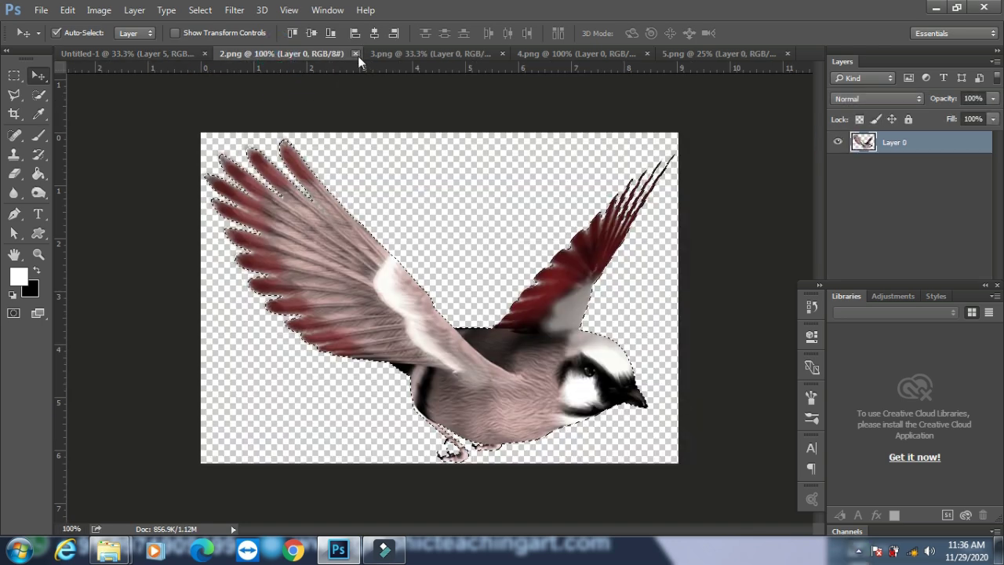
{"action": "left_click", "coordinate": [355, 53]}
{"action": "left_click", "coordinate": [311, 53]}
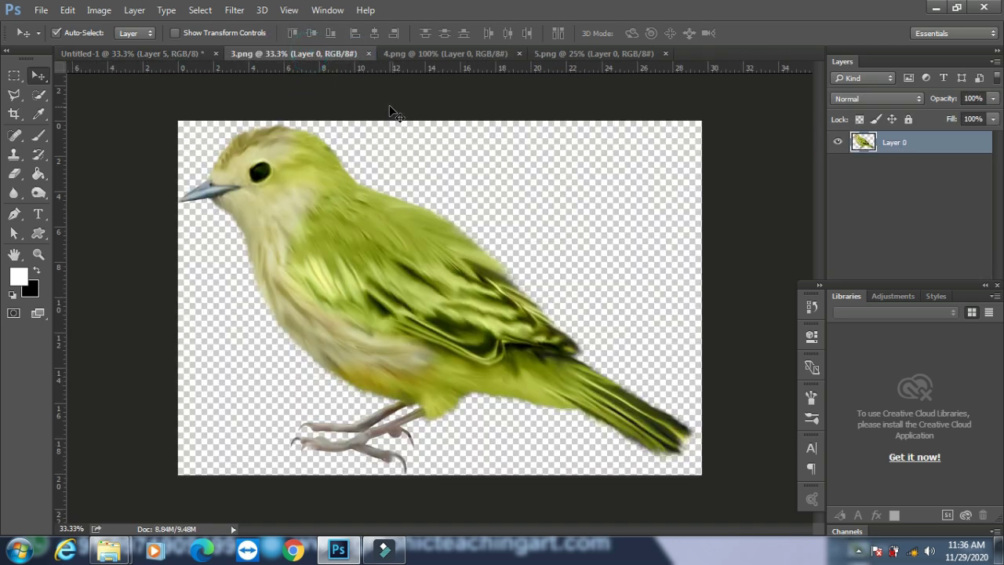
{"action": "left_click", "coordinate": [860, 145], "text": "ctrl"}
{"action": "left_click_drag", "start_coordinate": [759, 167], "coordinate": [397, 186]}
Scale the yellow-green bird to about 48% inside the frame, then close 3.png.
{"action": "key", "text": "ctrl+t"}
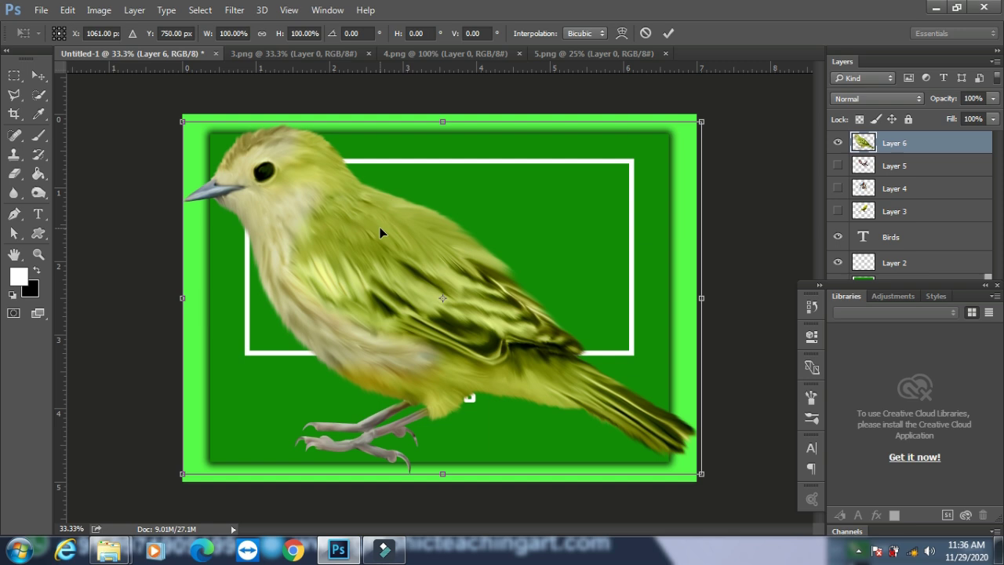
{"action": "left_click_drag", "start_coordinate": [701, 120], "coordinate": [567, 213]}
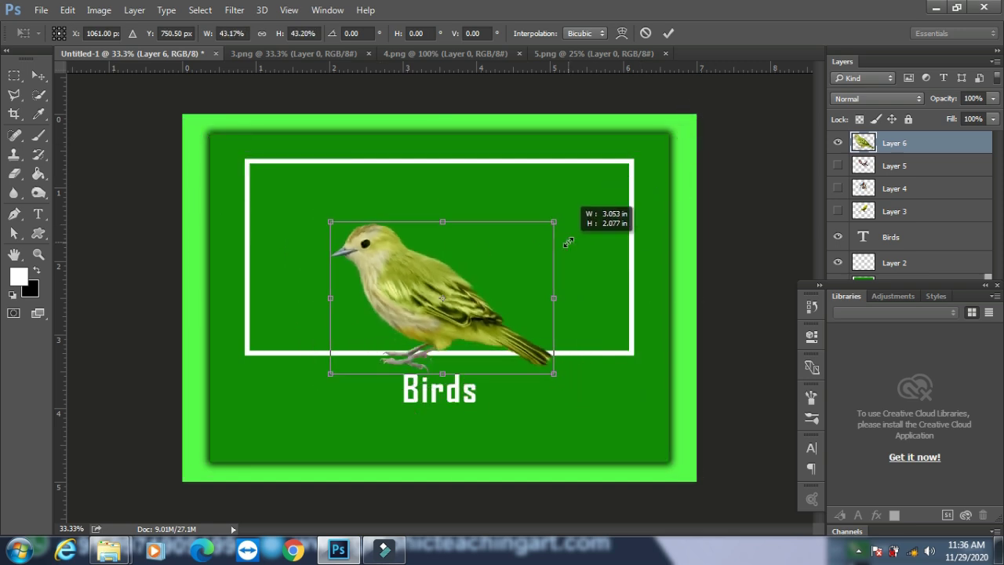
{"action": "left_click_drag", "start_coordinate": [427, 254], "coordinate": [433, 216]}
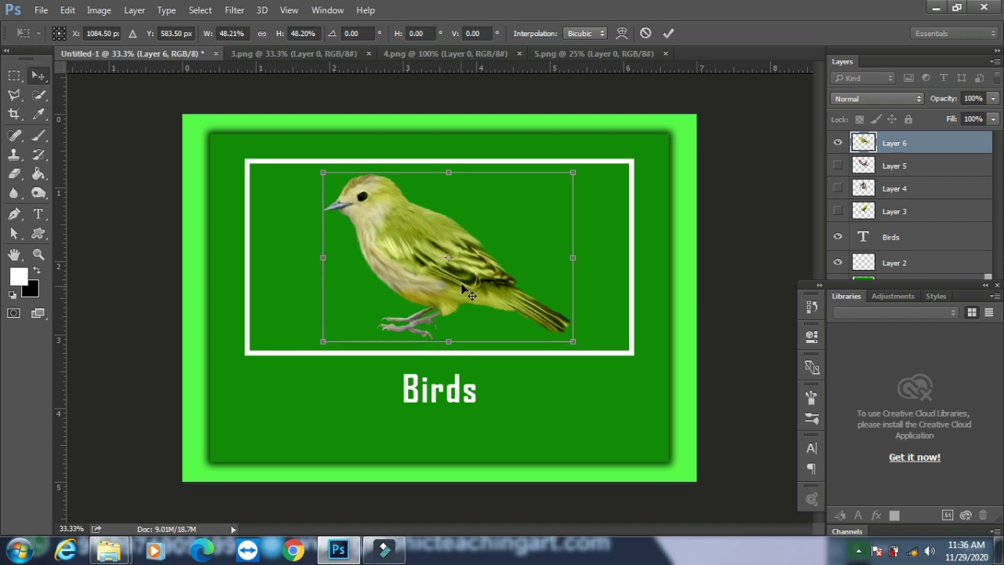
{"action": "key", "text": "Return"}
{"action": "left_click", "coordinate": [292, 55]}
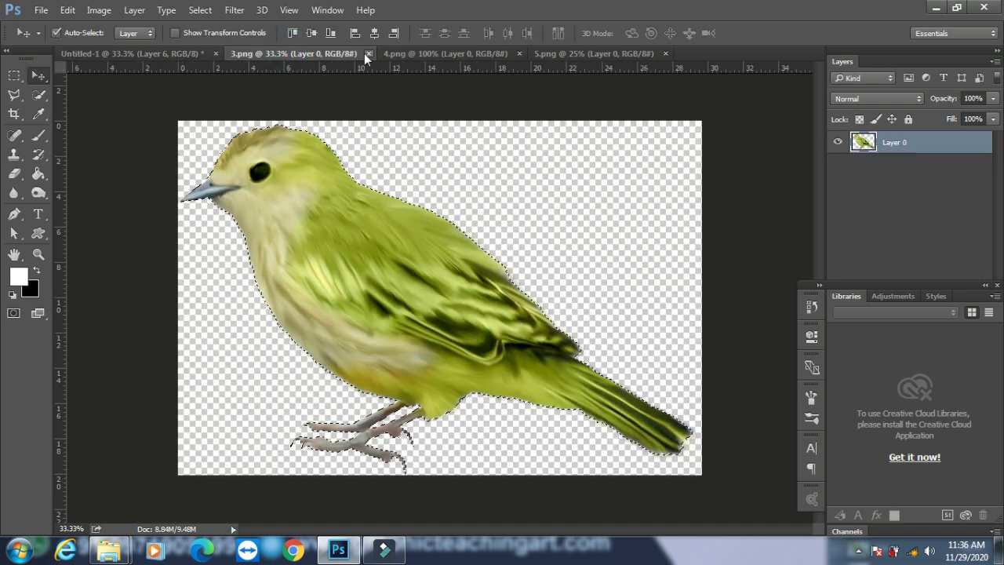
{"action": "left_click", "coordinate": [368, 53]}
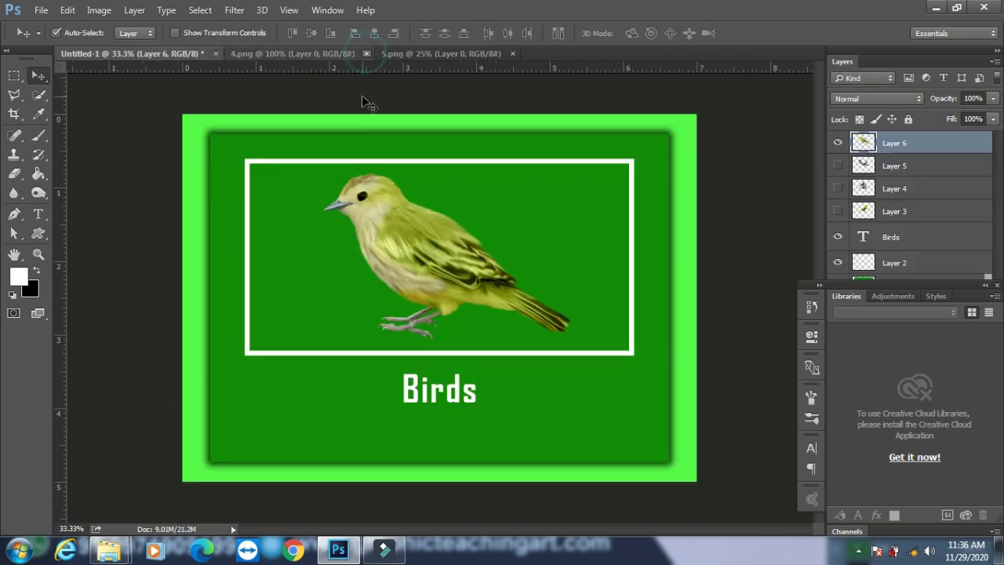
Hide the yellow-green bird and bring the sparrow from 4.png onto the card.
{"action": "left_click", "coordinate": [837, 141]}
{"action": "left_click", "coordinate": [354, 55]}
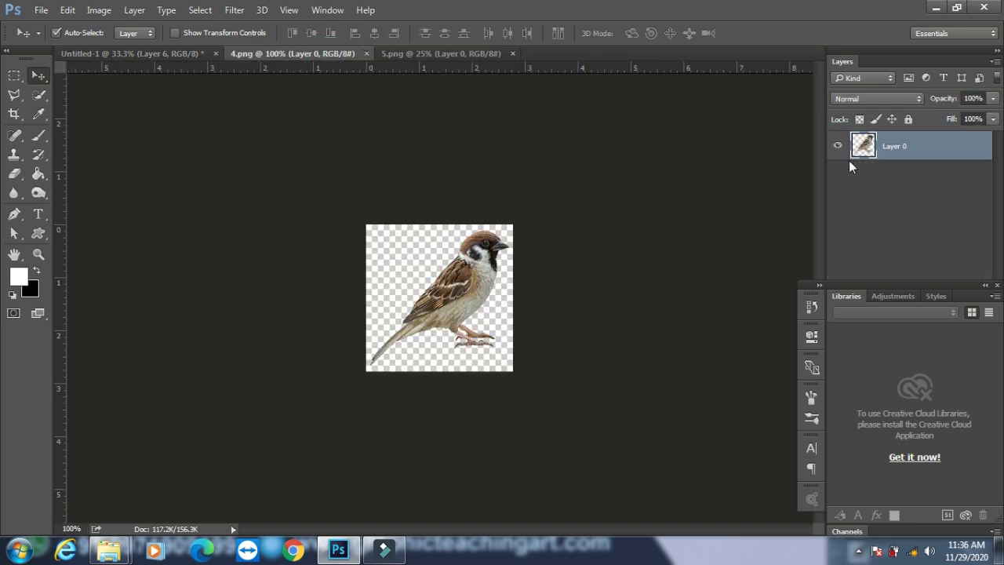
{"action": "left_click", "coordinate": [863, 146], "text": "ctrl"}
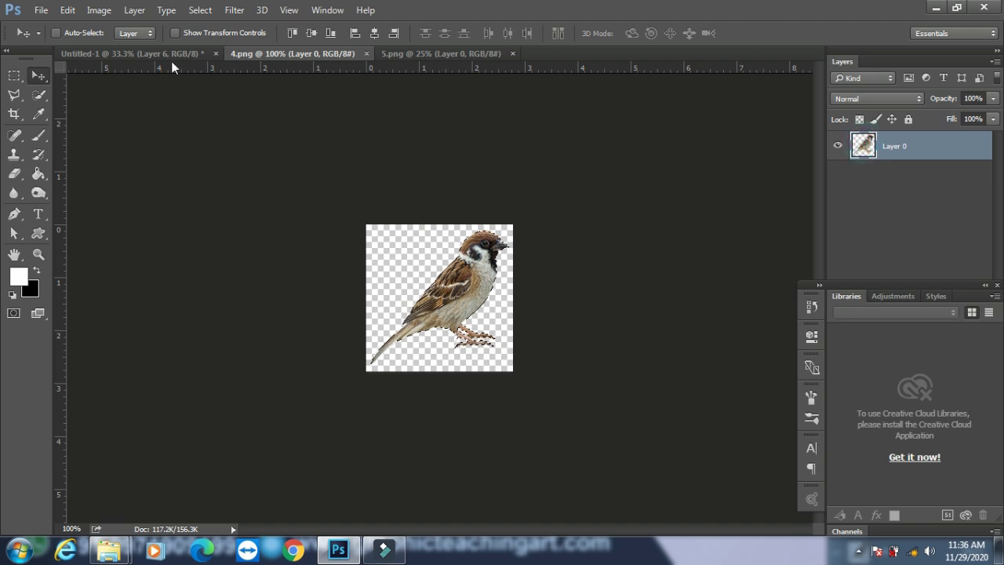
{"action": "left_click_drag", "start_coordinate": [173, 68], "coordinate": [414, 194]}
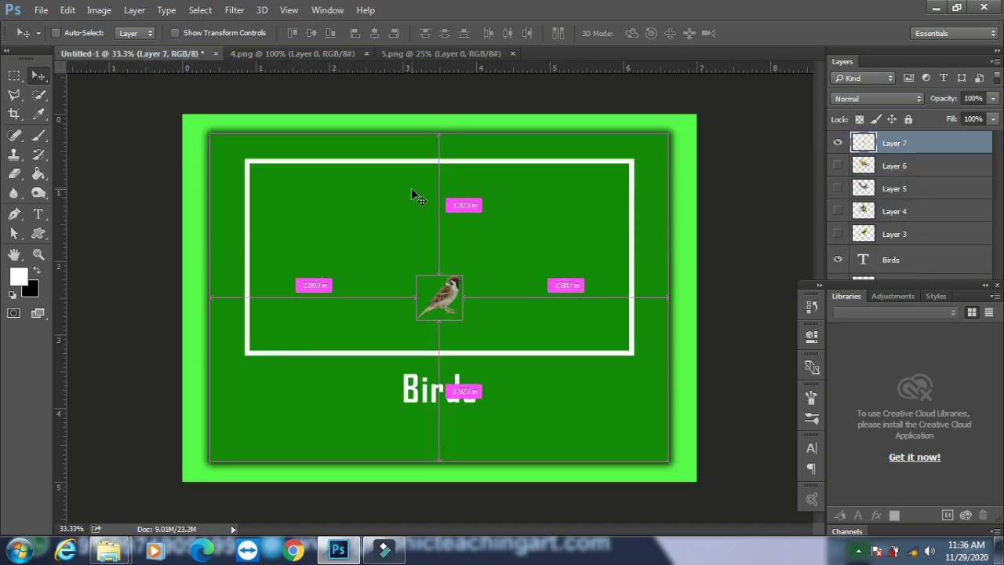
Enlarge the sparrow to about 363%, fit it in the frame, and place a duplicate beside it.
{"action": "key", "text": "ctrl+t"}
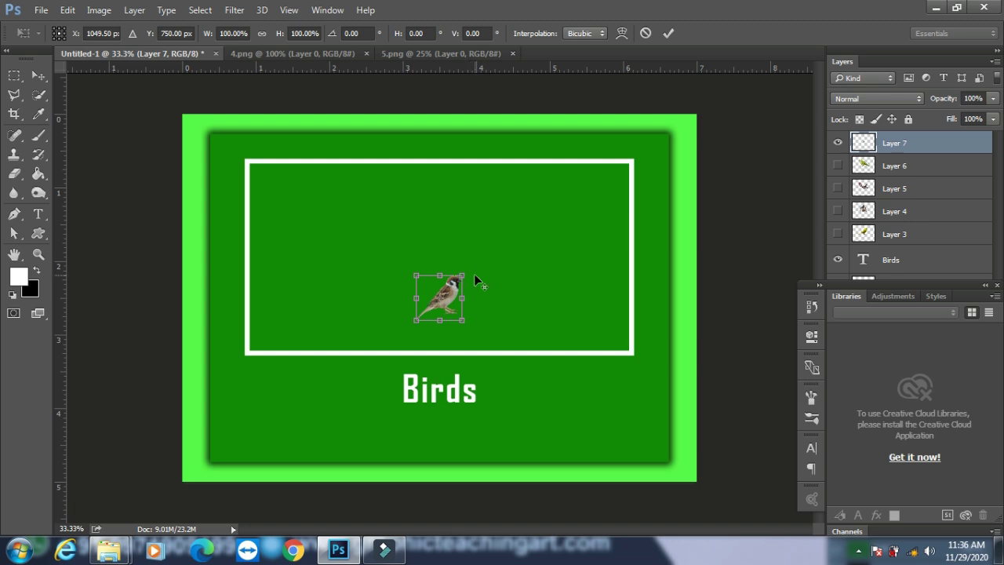
{"action": "left_click_drag", "start_coordinate": [461, 271], "coordinate": [544, 196]}
{"action": "left_click_drag", "start_coordinate": [476, 250], "coordinate": [476, 211]}
{"action": "left_click_drag", "start_coordinate": [542, 157], "coordinate": [516, 180]}
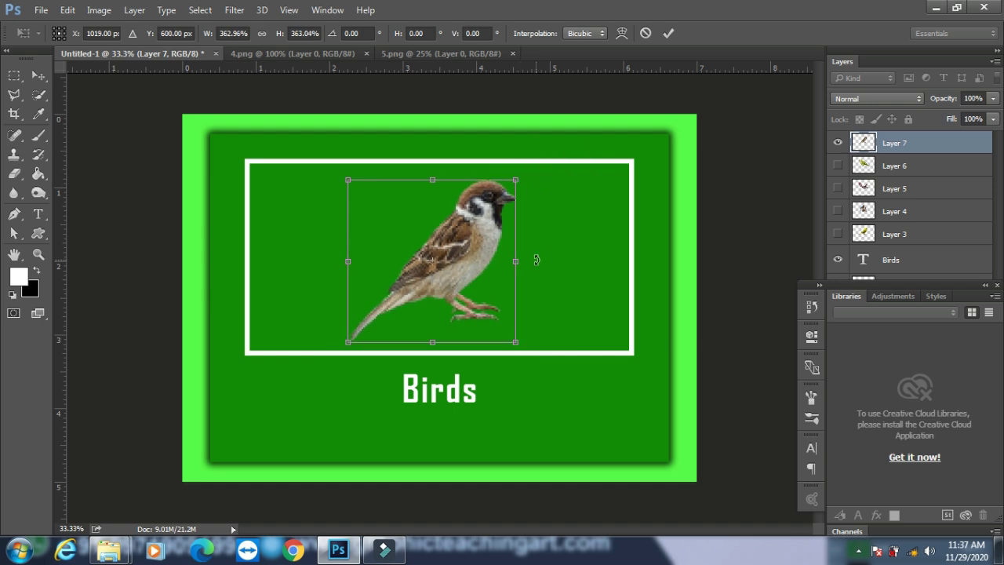
{"action": "key", "text": "Return"}
{"action": "mouse_move", "coordinate": [454, 251]}
{"action": "left_mouse_down"}
{"action": "mouse_move", "coordinate": [454, 264]}
{"action": "mouse_move", "coordinate": [372, 257]}
{"action": "left_mouse_up"}
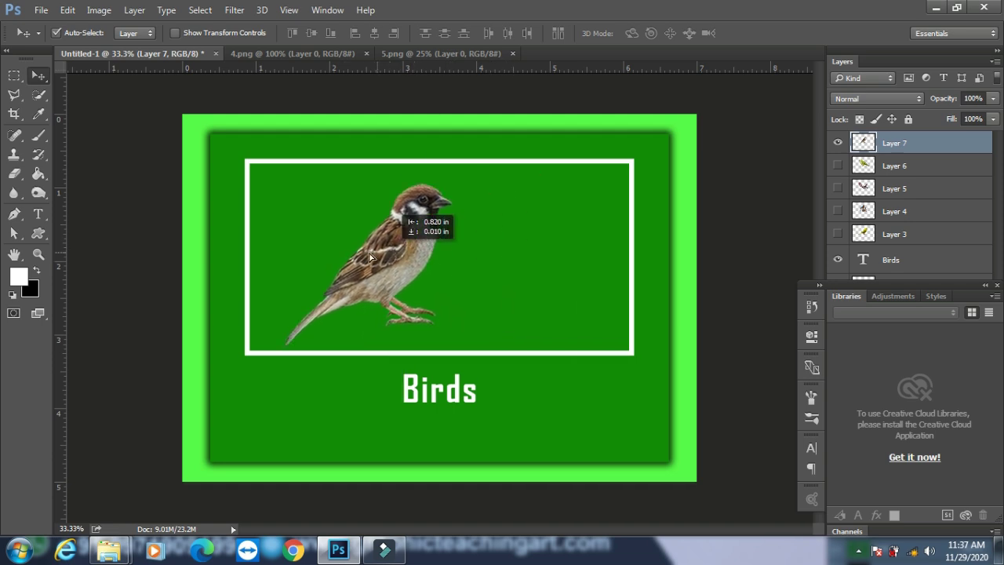
{"action": "left_click_drag", "start_coordinate": [370, 257], "coordinate": [524, 259]}
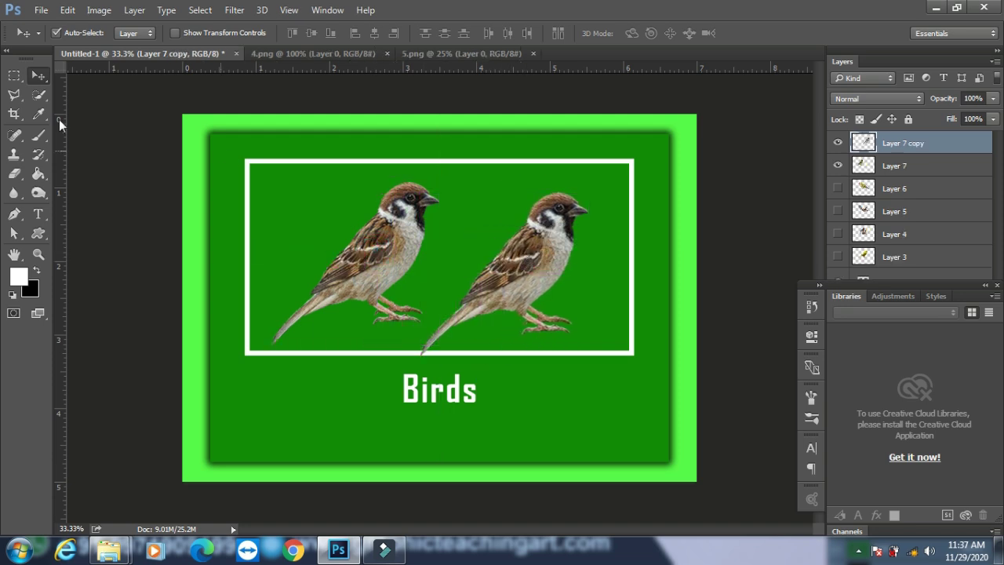
Flip the sparrow copy horizontally, scale it to about 75% on the right, then hide it.
{"action": "left_click", "coordinate": [67, 10]}
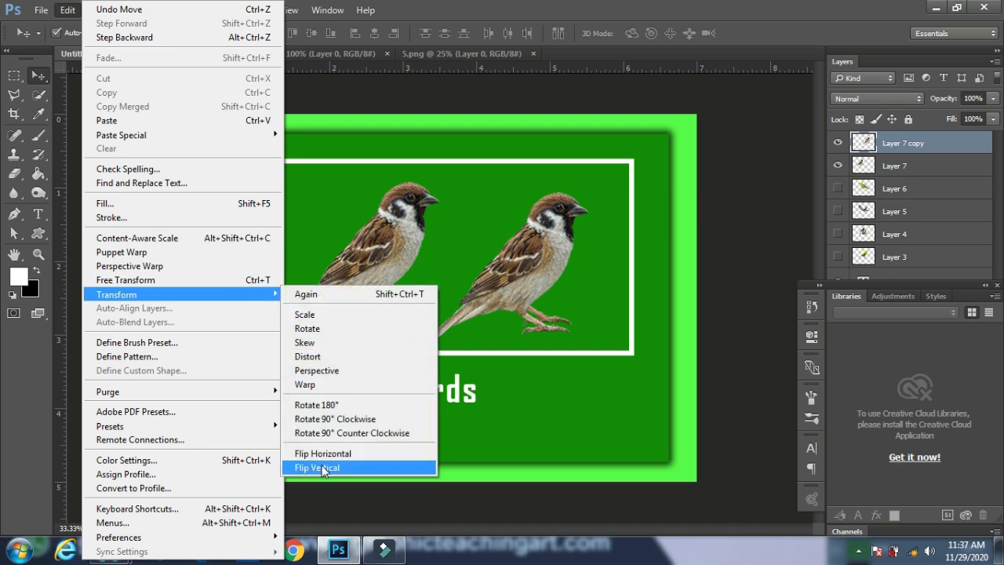
{"action": "mouse_move", "coordinate": [182, 294]}
{"action": "left_click", "coordinate": [322, 454]}
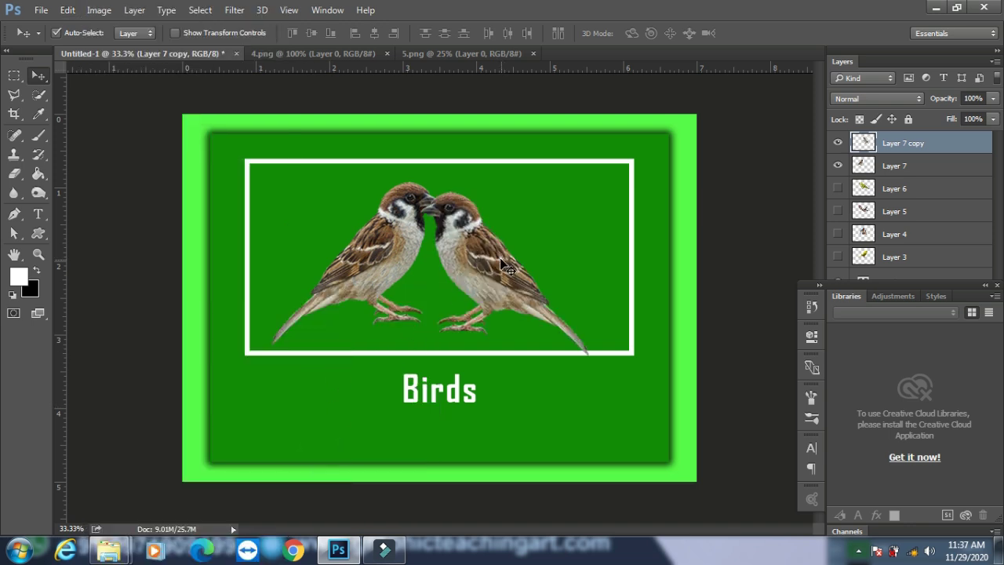
{"action": "key", "text": "ctrl+t"}
{"action": "left_click_drag", "start_coordinate": [588, 193], "coordinate": [546, 232]}
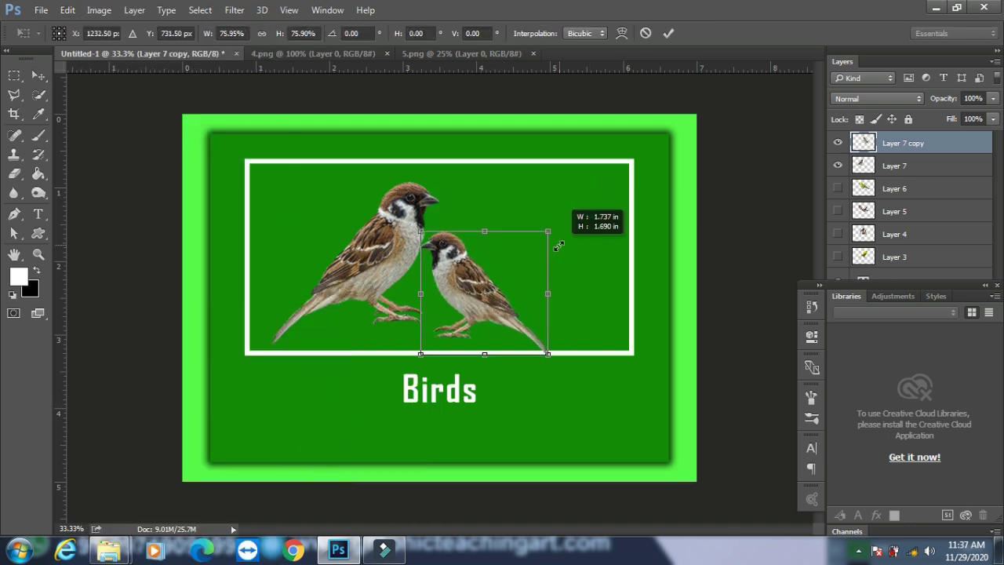
{"action": "left_click_drag", "start_coordinate": [468, 282], "coordinate": [523, 265]}
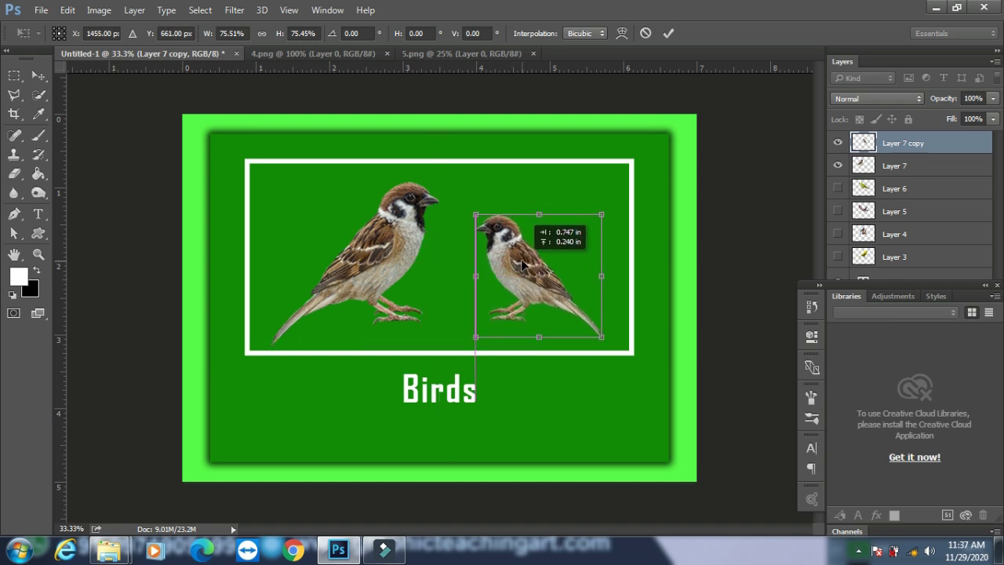
{"action": "key", "text": "Return"}
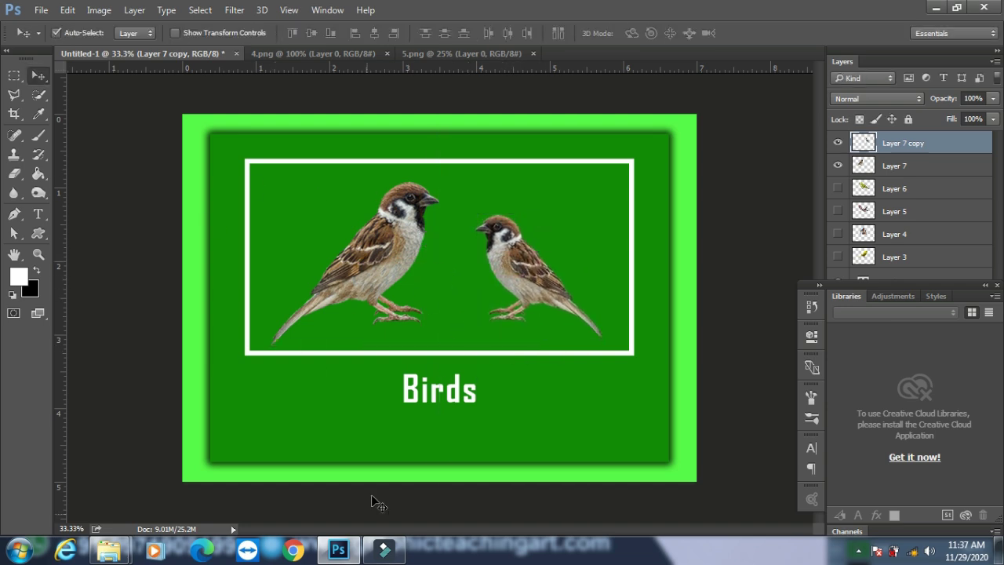
{"action": "left_click", "coordinate": [836, 143]}
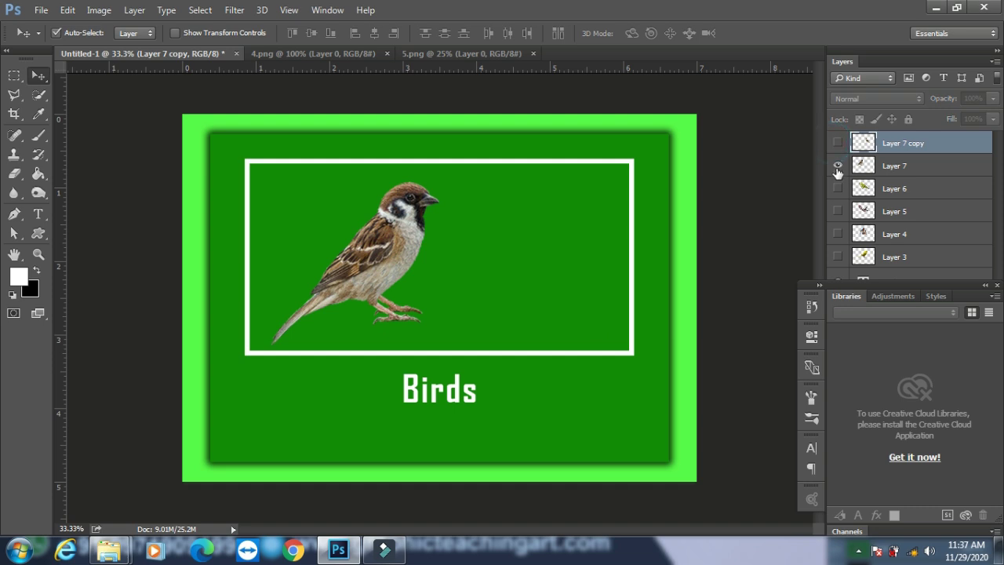
Merge Layer 7 and Layer 7 copy into one sparrow layer and hide it.
{"action": "left_click", "coordinate": [837, 165]}
{"action": "left_click", "coordinate": [836, 166]}
{"action": "left_click", "coordinate": [837, 143]}
{"action": "left_click", "coordinate": [906, 167], "text": "ctrl"}
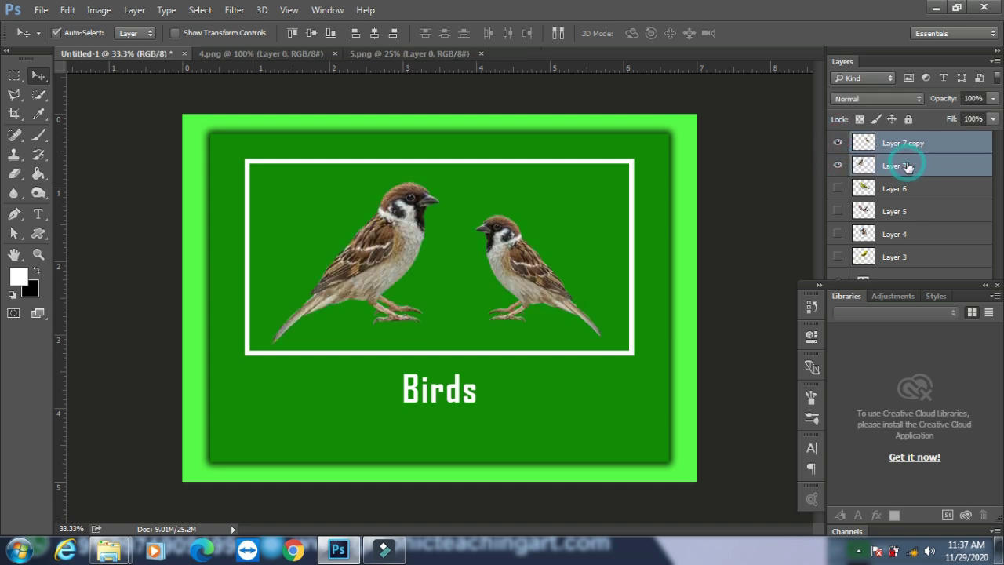
{"action": "key", "text": "ctrl+e"}
{"action": "left_click", "coordinate": [837, 142]}
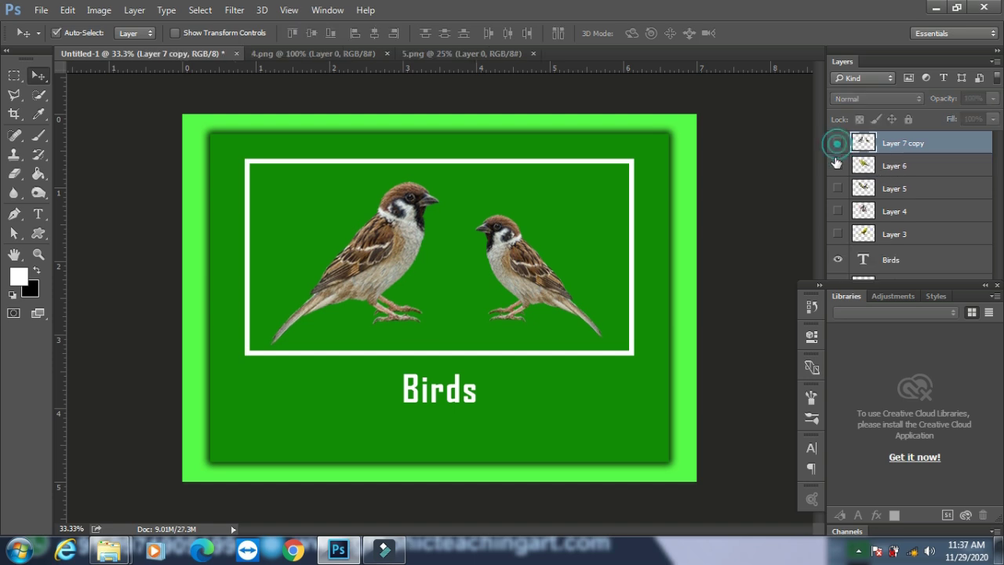
Show the yellow-green bird on Layer 6 and nudge it into place in the frame.
{"action": "left_click", "coordinate": [837, 165]}
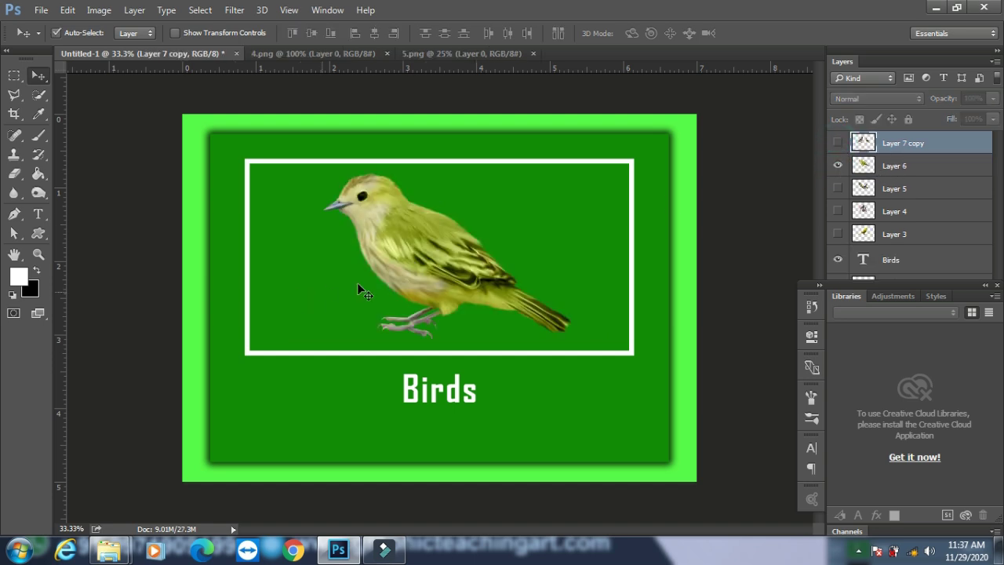
{"action": "left_click_drag", "start_coordinate": [434, 246], "coordinate": [461, 257]}
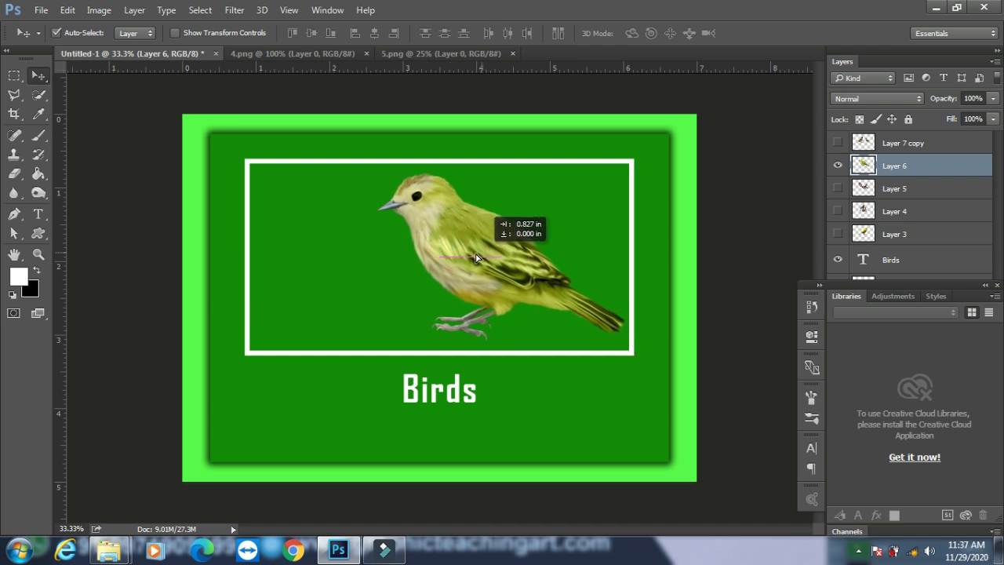
{"action": "left_click_drag", "start_coordinate": [460, 256], "coordinate": [421, 256]}
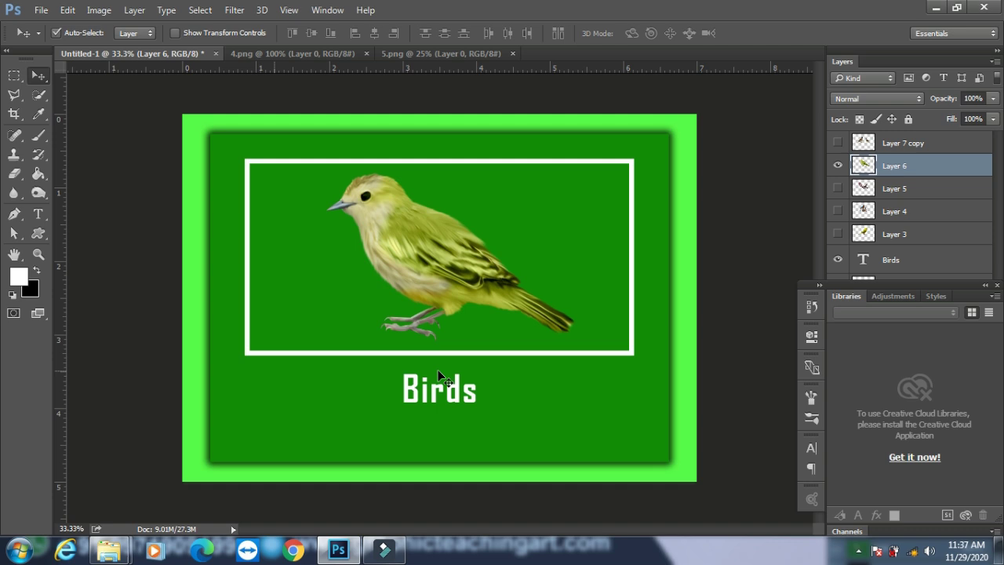
Show the Timeline panel, swap Layer 6 for the Layer 3 canary, and create a video timeline.
{"action": "left_click", "coordinate": [327, 10]}
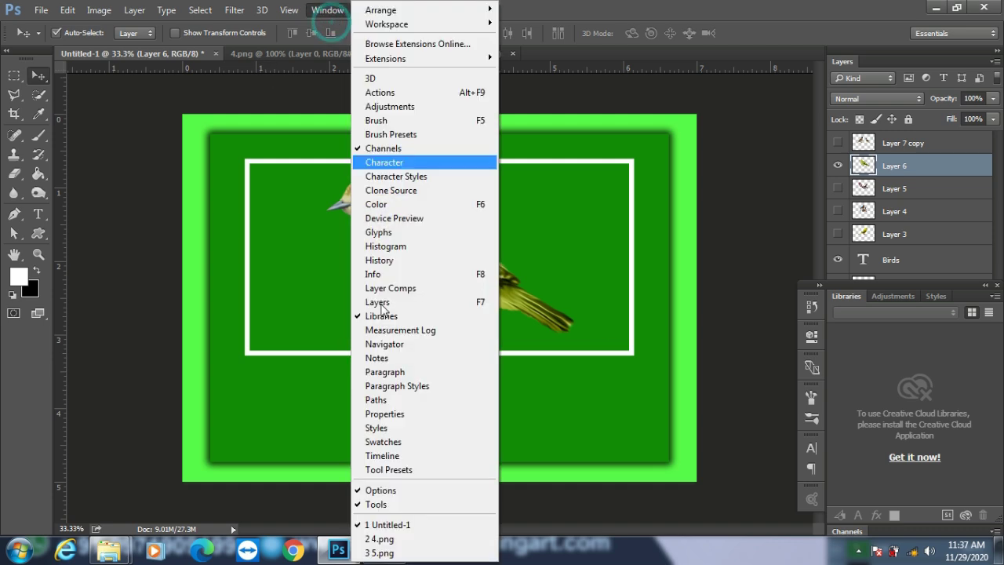
{"action": "left_click", "coordinate": [390, 455]}
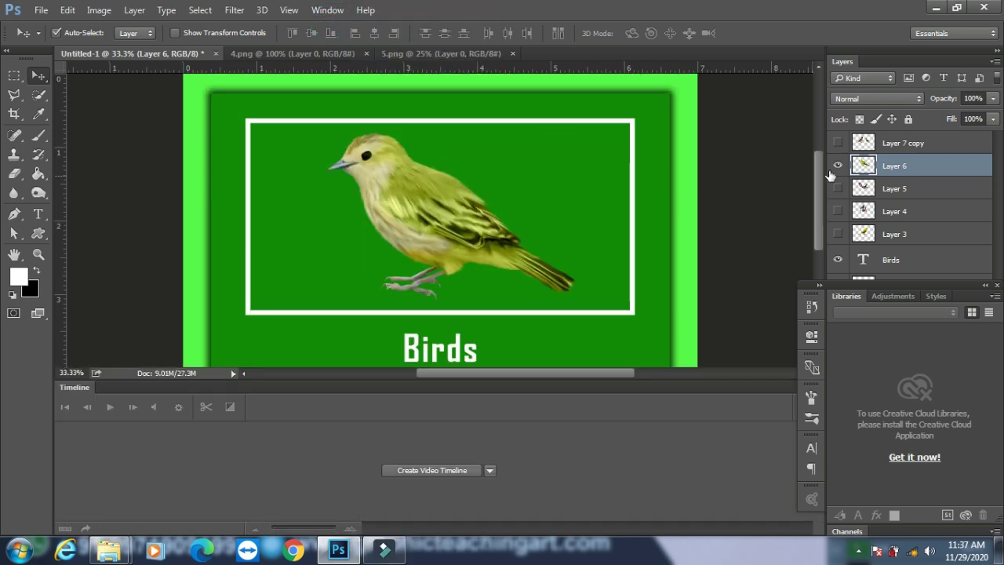
{"action": "left_click", "coordinate": [837, 166]}
{"action": "left_click", "coordinate": [837, 234]}
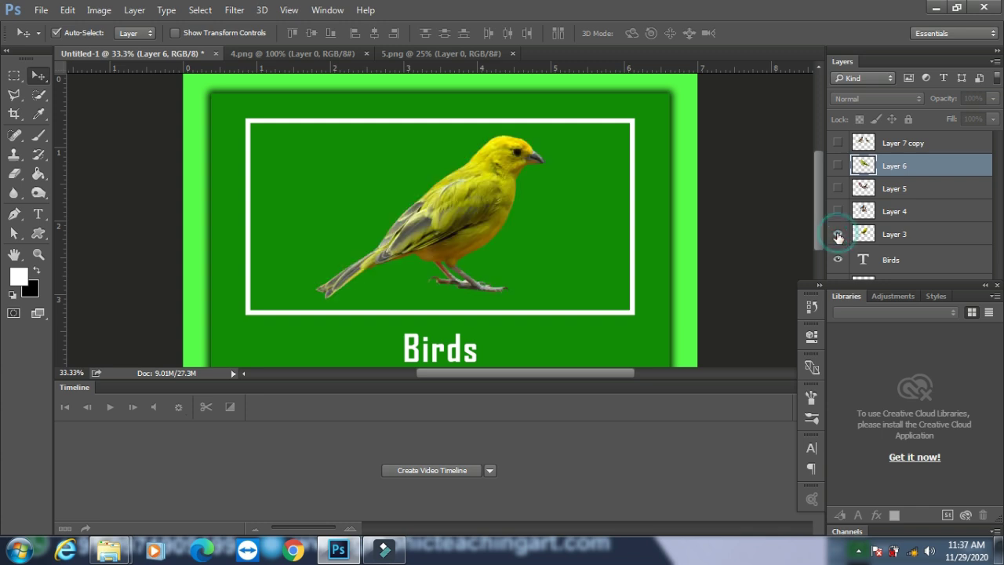
{"action": "left_click", "coordinate": [416, 470]}
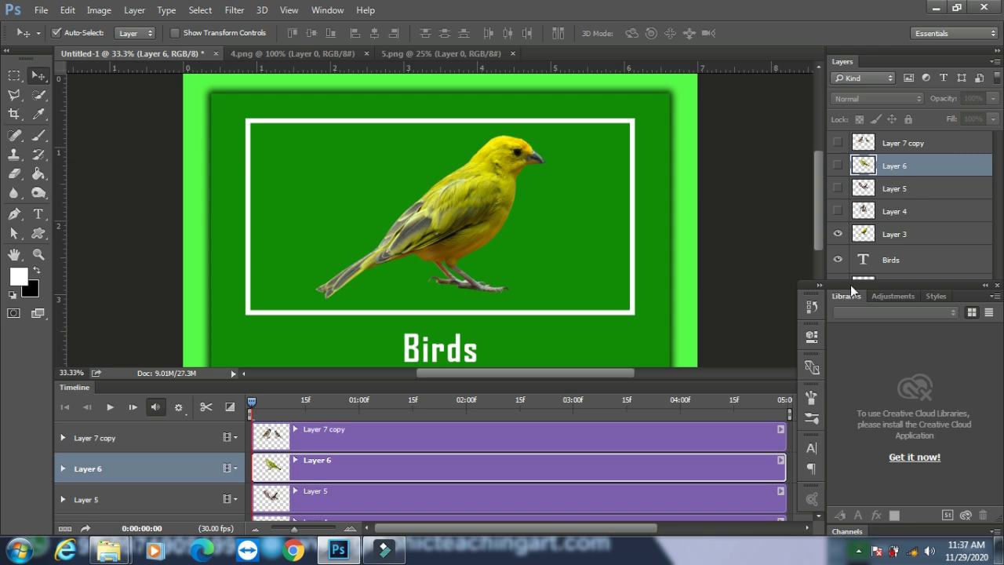
Close the Libraries panel so all layers are visible.
{"action": "left_click_drag", "start_coordinate": [851, 290], "coordinate": [627, 290]}
{"action": "left_click", "coordinate": [798, 288]}
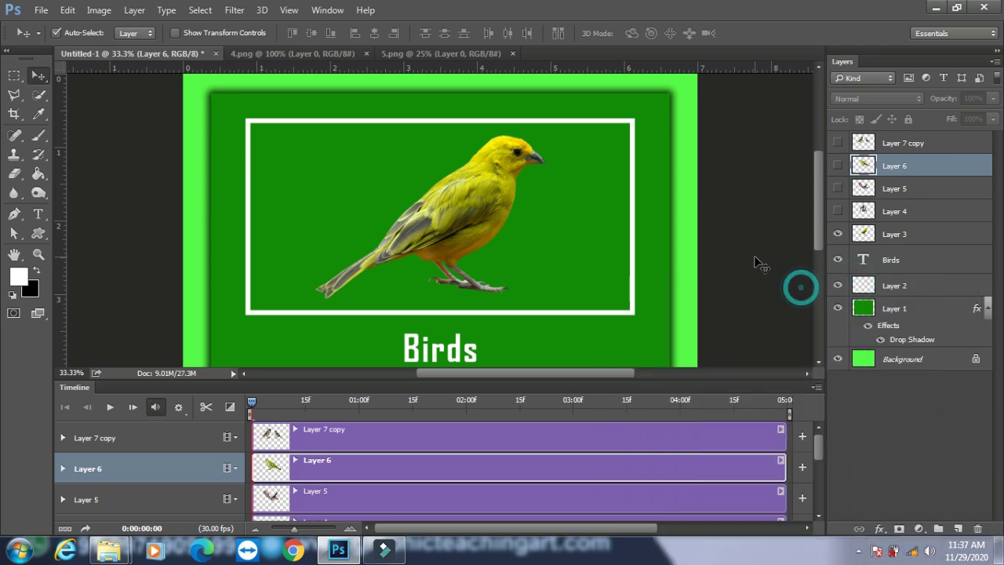
{"action": "mouse_move", "coordinate": [820, 453]}
{"action": "left_mouse_down"}
{"action": "mouse_move", "coordinate": [816, 524]}
{"action": "mouse_move", "coordinate": [822, 472]}
{"action": "mouse_move", "coordinate": [822, 482]}
{"action": "left_mouse_up"}
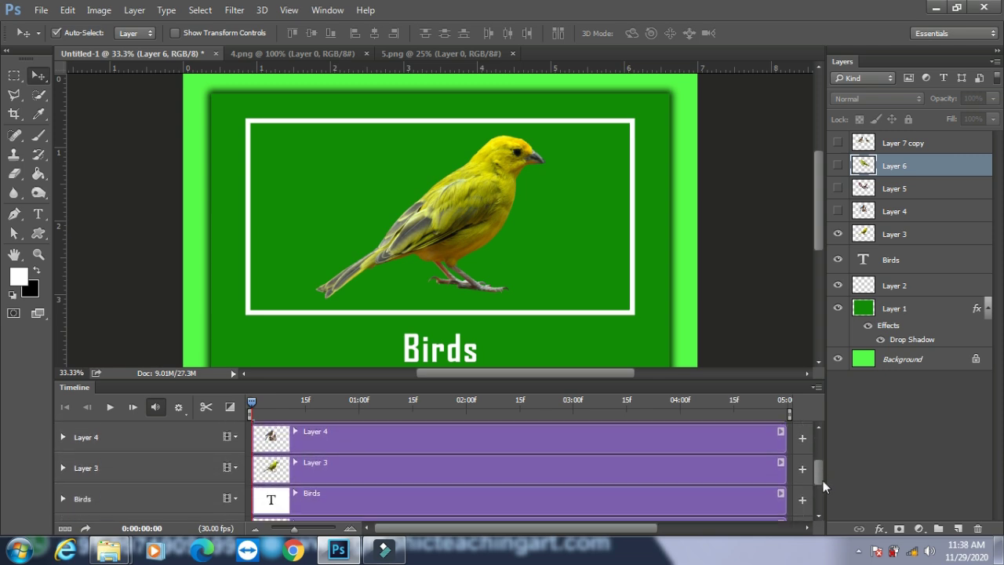
Trim the Layer 3 canary clip to about one second.
{"action": "left_click", "coordinate": [908, 235]}
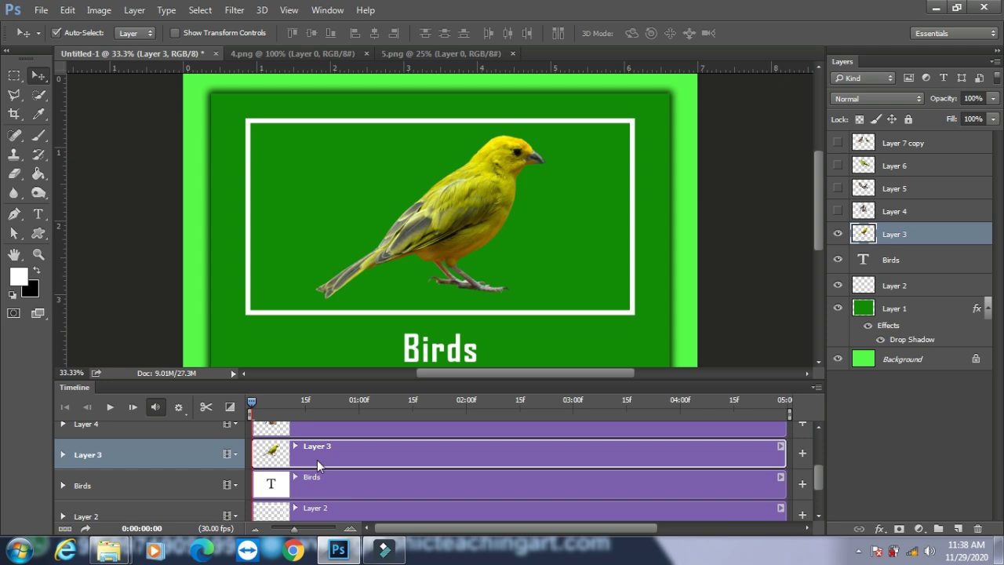
{"action": "mouse_move", "coordinate": [251, 399]}
{"action": "left_mouse_down"}
{"action": "mouse_move", "coordinate": [292, 399]}
{"action": "mouse_move", "coordinate": [257, 400]}
{"action": "left_mouse_up"}
{"action": "left_click_drag", "start_coordinate": [783, 448], "coordinate": [388, 470]}
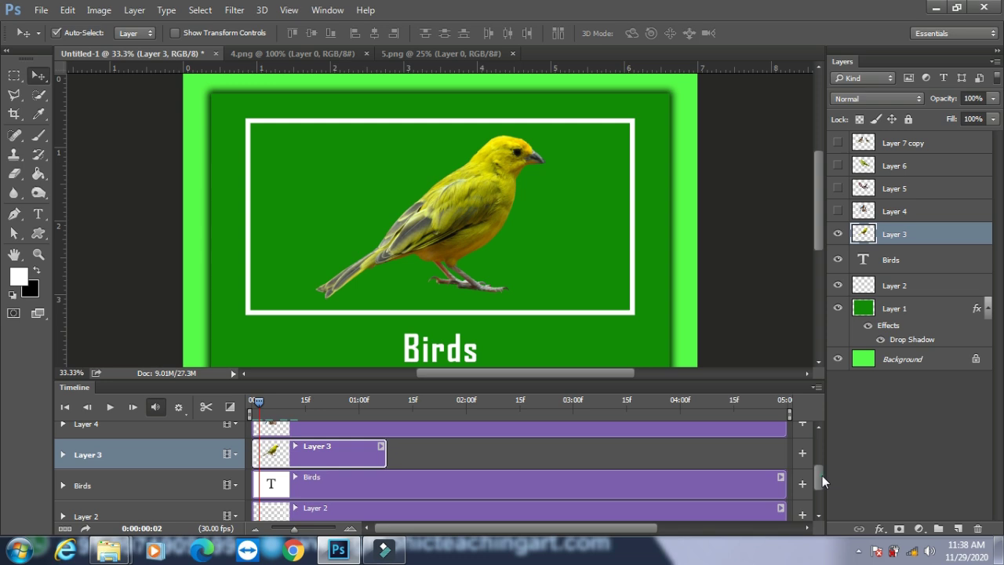
{"action": "left_click_drag", "start_coordinate": [822, 475], "coordinate": [821, 467]}
Make the Layer 4 bluebird clip run from 01:08 to about 02:24.
{"action": "left_click", "coordinate": [467, 449]}
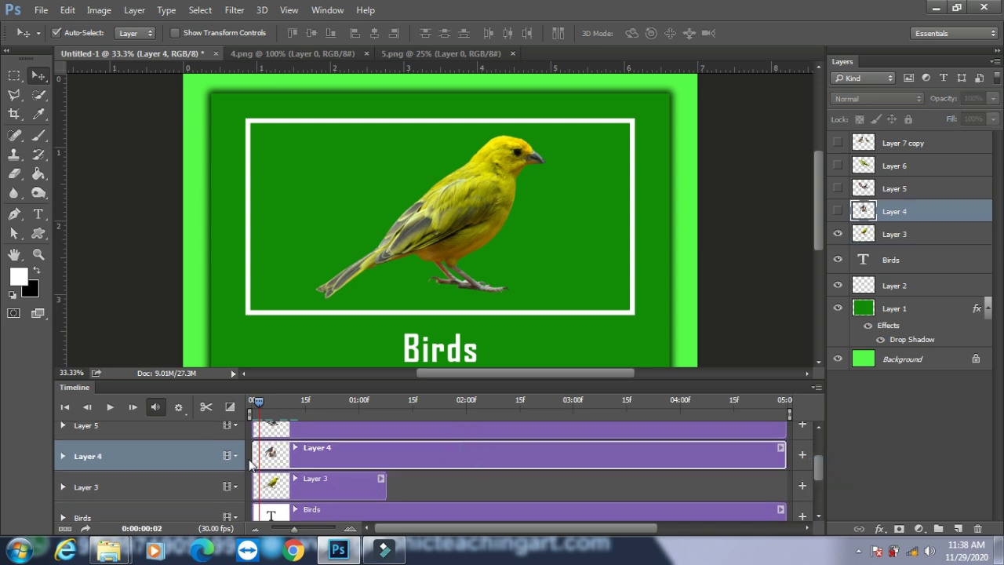
{"action": "left_click_drag", "start_coordinate": [253, 453], "coordinate": [384, 453]}
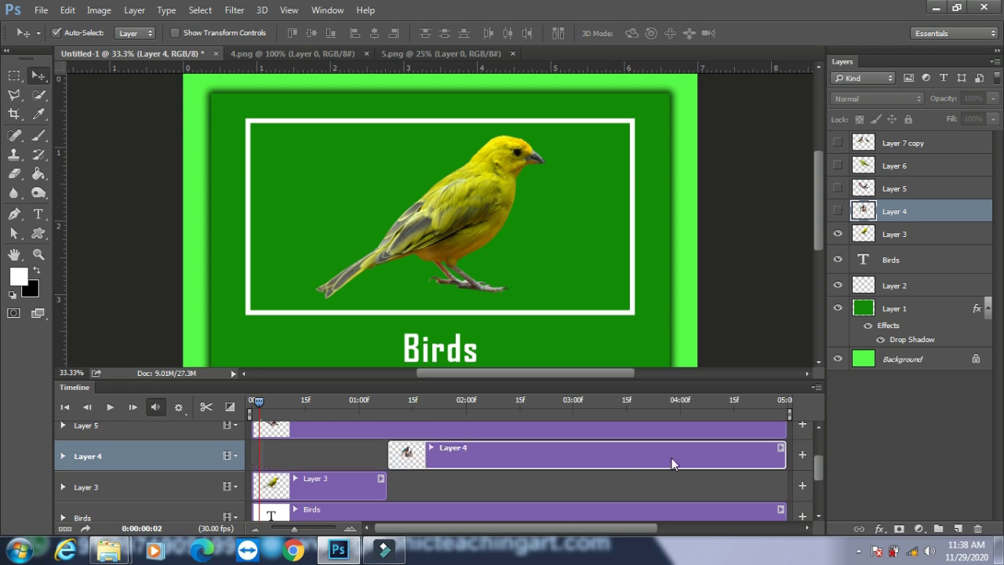
{"action": "left_click_drag", "start_coordinate": [782, 454], "coordinate": [556, 460]}
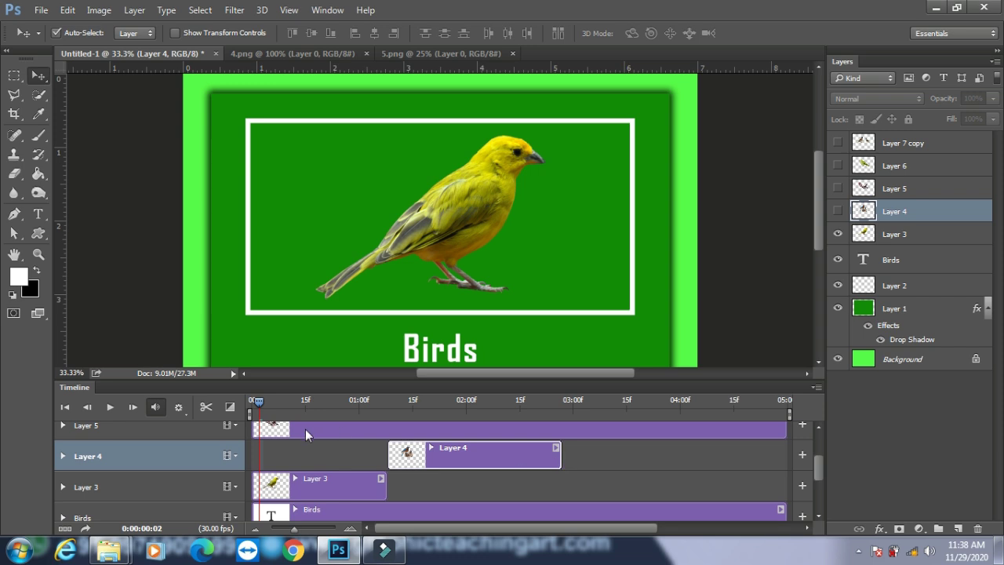
{"action": "left_click_drag", "start_coordinate": [260, 403], "coordinate": [390, 425]}
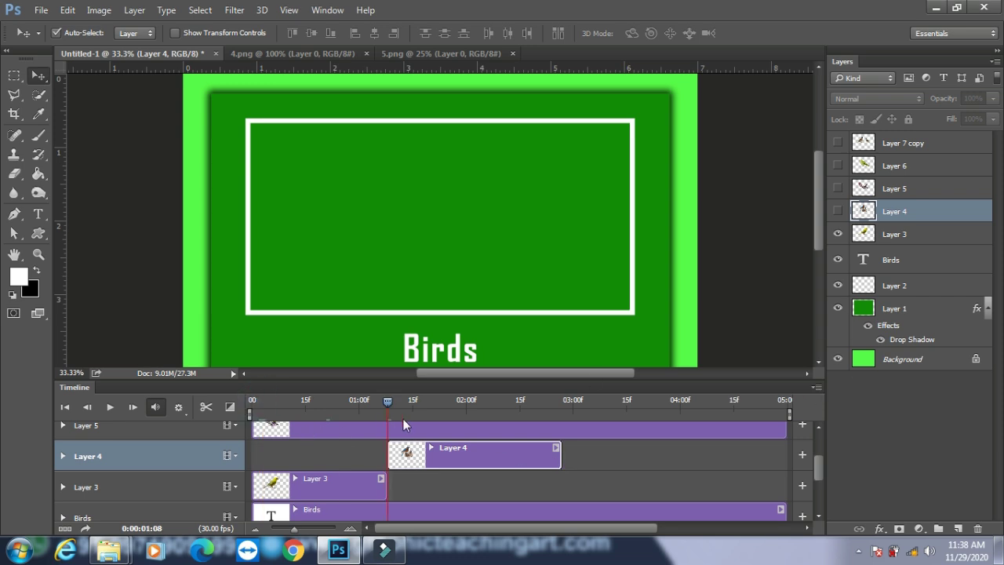
{"action": "left_click", "coordinate": [838, 211]}
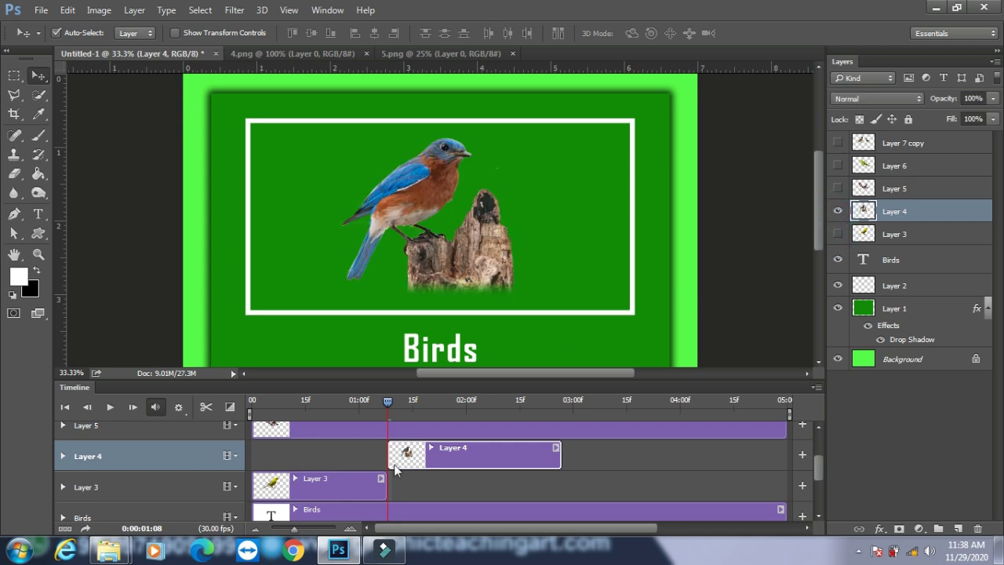
{"action": "left_click_drag", "start_coordinate": [389, 401], "coordinate": [552, 414]}
{"action": "left_click_drag", "start_coordinate": [555, 453], "coordinate": [532, 455]}
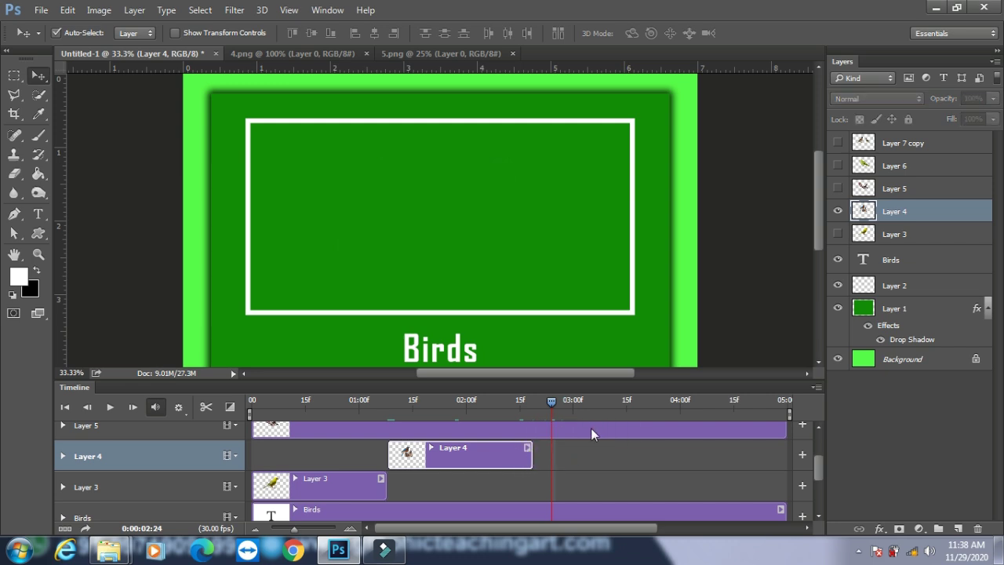
Trim the Layer 5 clip to run from about 02:19 to 03:25, then preview.
{"action": "left_click", "coordinate": [591, 427]}
{"action": "scroll", "coordinate": [819, 470], "scroll_direction": "up", "scroll_amount": 1}
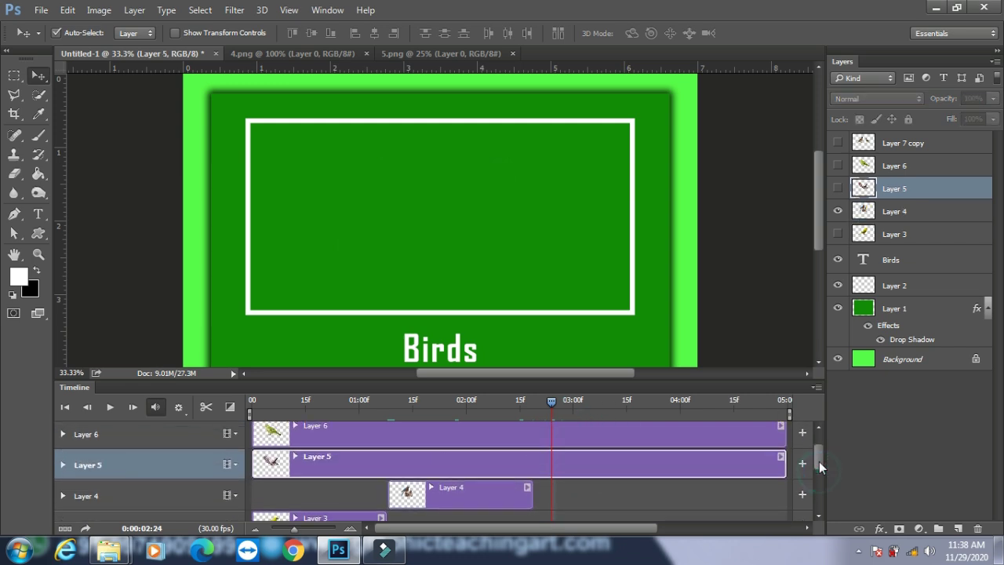
{"action": "left_click_drag", "start_coordinate": [253, 459], "coordinate": [535, 459]}
{"action": "left_click_drag", "start_coordinate": [784, 462], "coordinate": [657, 462]}
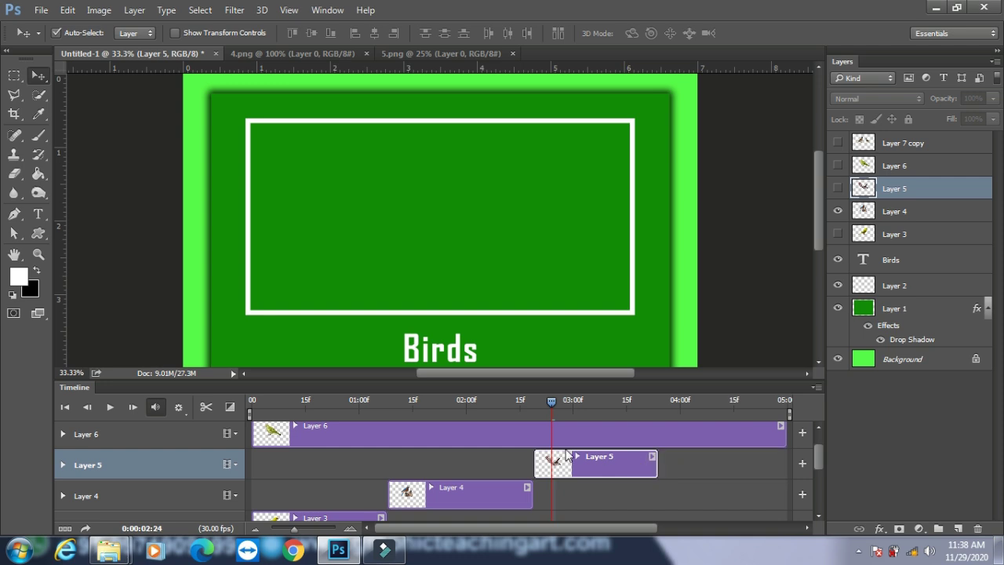
{"action": "left_click", "coordinate": [406, 433]}
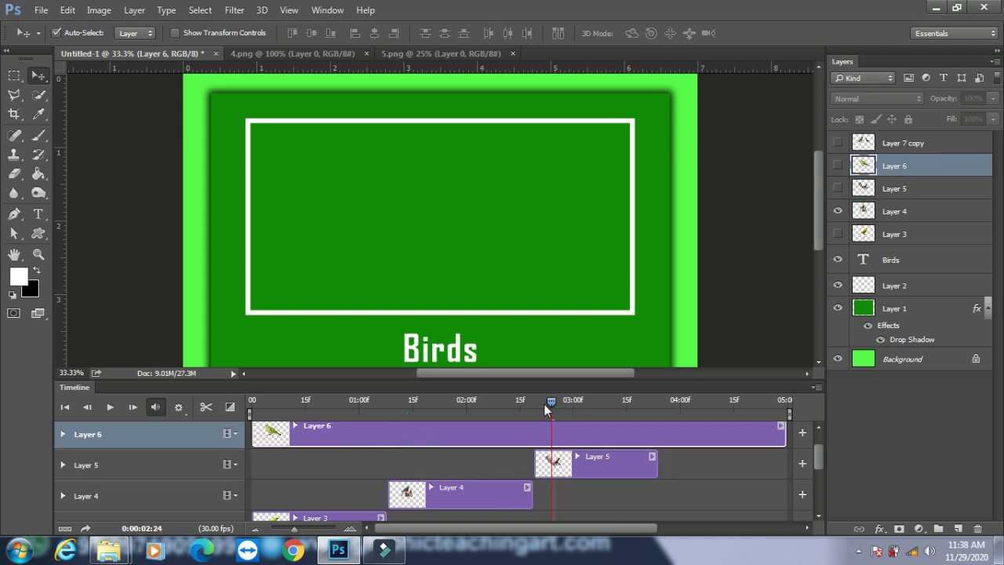
{"action": "mouse_move", "coordinate": [502, 409]}
{"action": "left_mouse_down"}
{"action": "mouse_move", "coordinate": [490, 413]}
{"action": "mouse_move", "coordinate": [555, 413]}
{"action": "left_mouse_up"}
Scrub the timeline, toggling Layers 5 and 6, to check when each bird appears.
{"action": "left_click", "coordinate": [838, 166]}
{"action": "mouse_move", "coordinate": [554, 401]}
{"action": "left_mouse_down"}
{"action": "mouse_move", "coordinate": [500, 407]}
{"action": "mouse_move", "coordinate": [568, 411]}
{"action": "mouse_move", "coordinate": [527, 421]}
{"action": "left_mouse_up"}
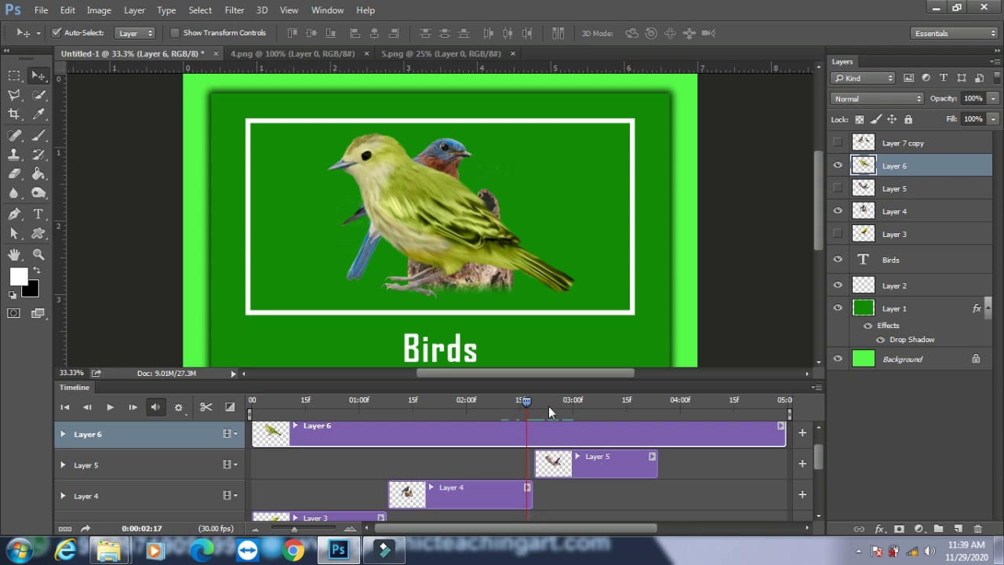
{"action": "left_click", "coordinate": [560, 469]}
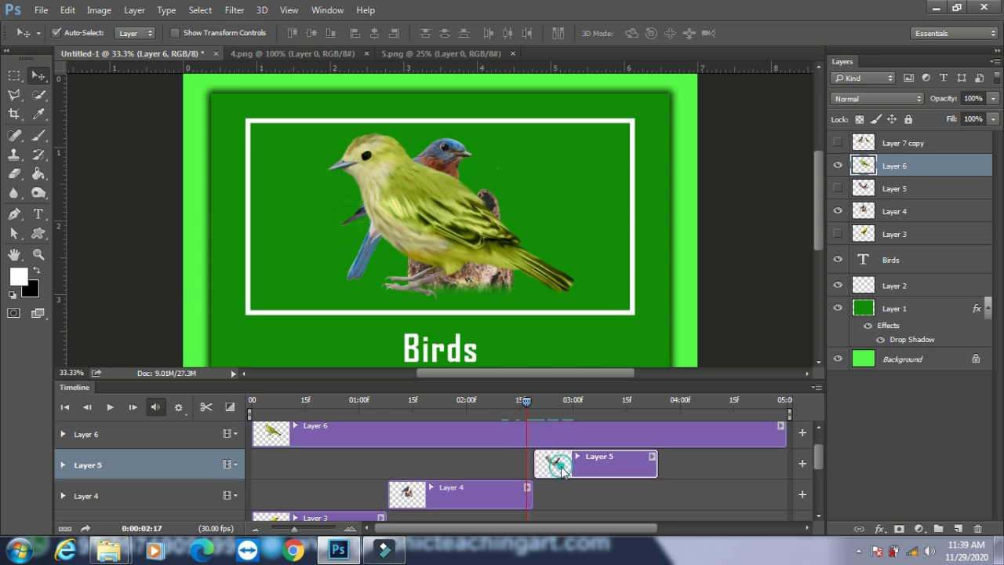
{"action": "left_click", "coordinate": [836, 168]}
{"action": "left_click_drag", "start_coordinate": [527, 403], "coordinate": [441, 402]}
{"action": "left_click_drag", "start_coordinate": [390, 402], "coordinate": [547, 415]}
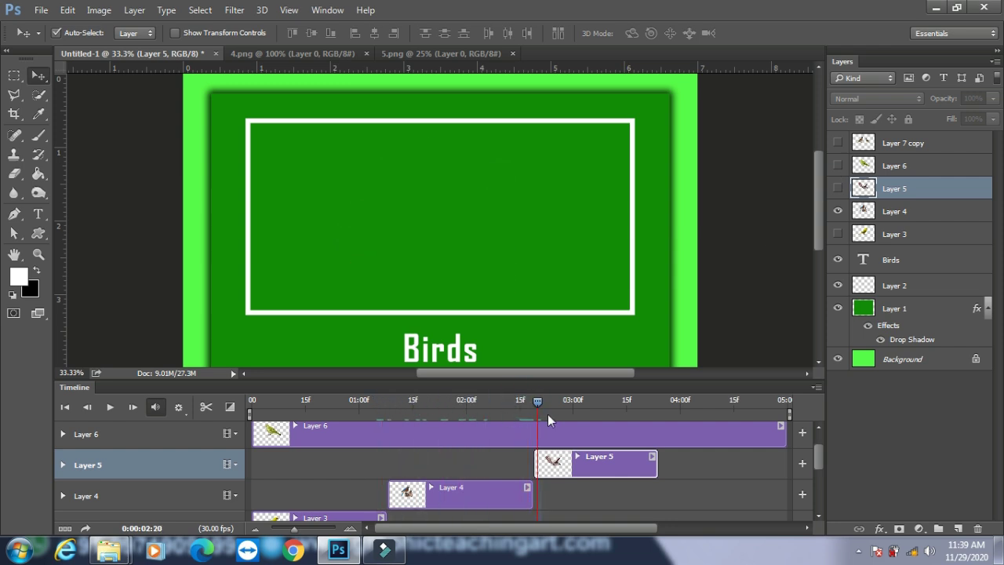
{"action": "left_click", "coordinate": [837, 188]}
{"action": "mouse_move", "coordinate": [549, 400]}
{"action": "left_mouse_down"}
{"action": "mouse_move", "coordinate": [638, 411]}
{"action": "mouse_move", "coordinate": [584, 404]}
{"action": "left_mouse_up"}
Trim the Layer 6 clip to start around 04:00 and show its yellow bird.
{"action": "left_click", "coordinate": [470, 426]}
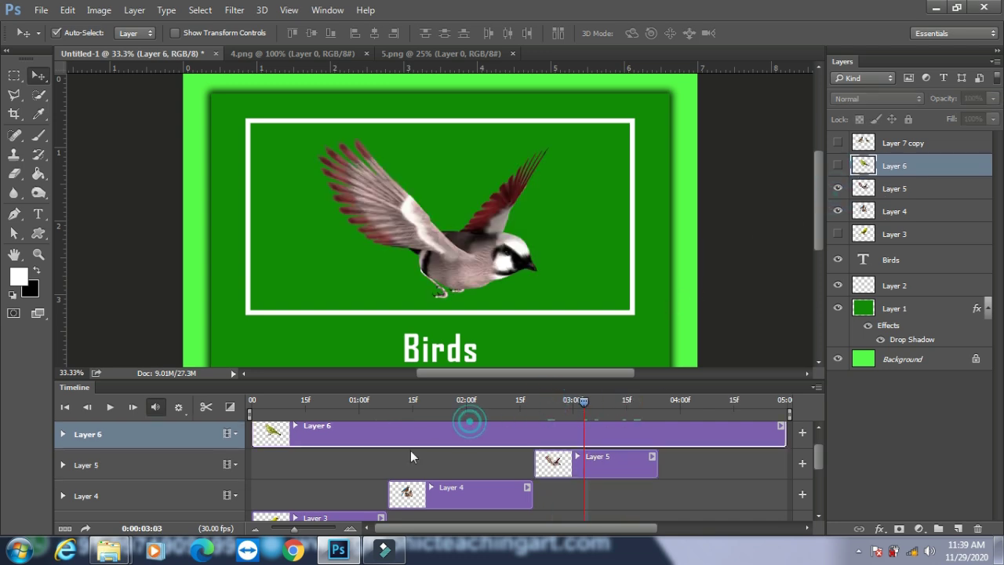
{"action": "left_click_drag", "start_coordinate": [253, 433], "coordinate": [657, 451]}
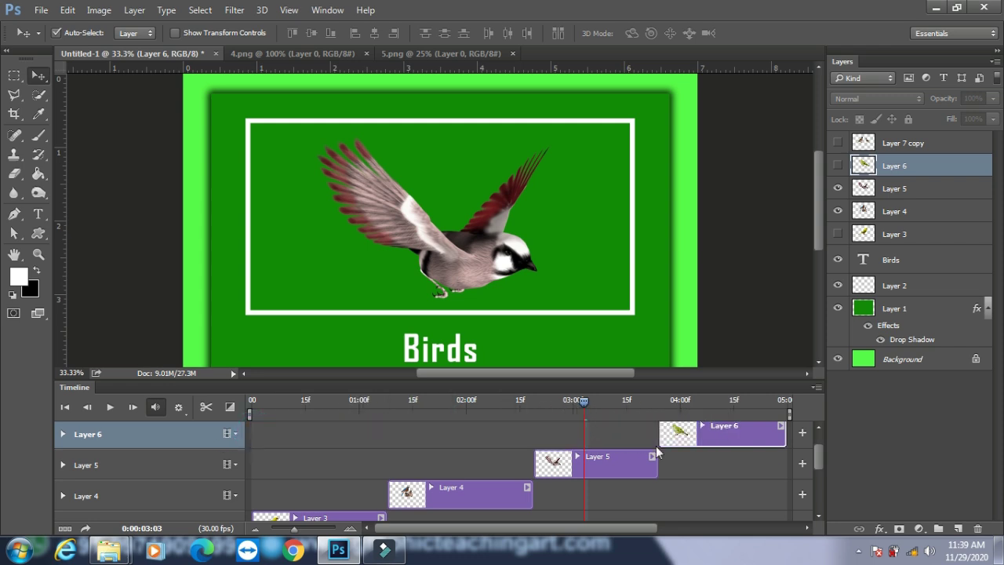
{"action": "left_click_drag", "start_coordinate": [588, 408], "coordinate": [683, 404]}
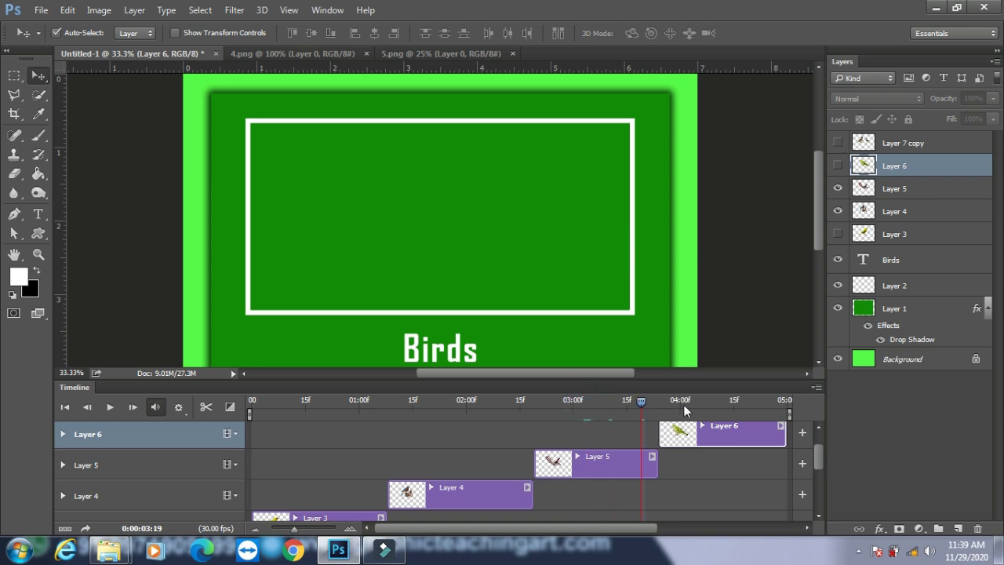
{"action": "left_click", "coordinate": [838, 169]}
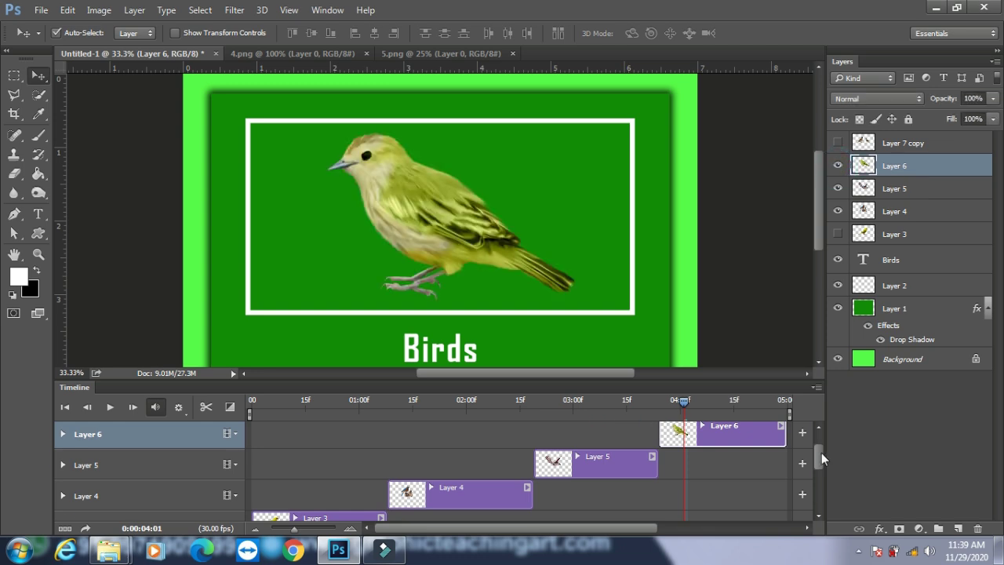
Trim the Layer 7 copy clip and place it right after Layer 6, previewing 05:07.
{"action": "left_click_drag", "start_coordinate": [821, 452], "coordinate": [821, 431]}
{"action": "left_click_drag", "start_coordinate": [254, 437], "coordinate": [662, 434]}
{"action": "left_click_drag", "start_coordinate": [555, 527], "coordinate": [634, 525]}
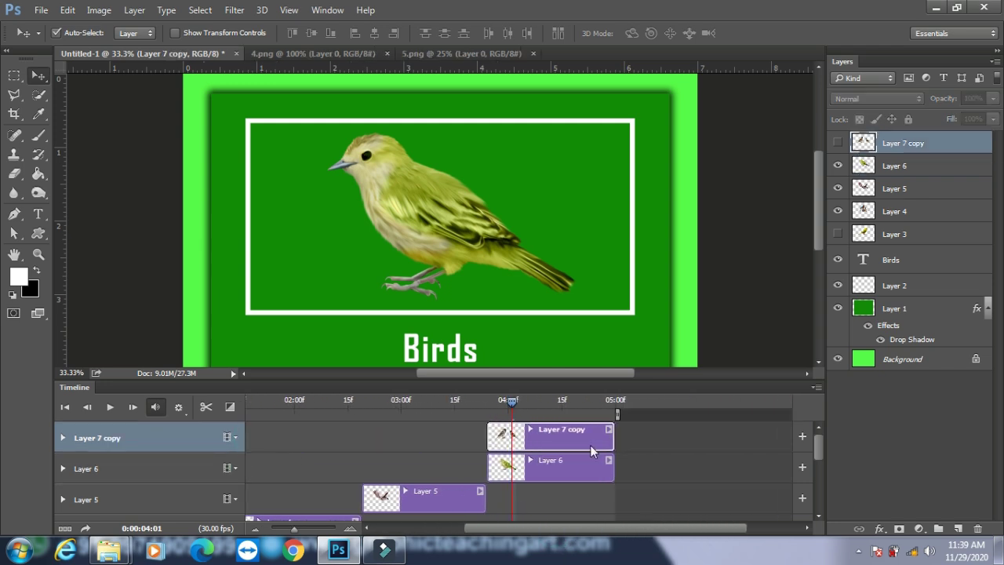
{"action": "left_click_drag", "start_coordinate": [569, 438], "coordinate": [664, 436]}
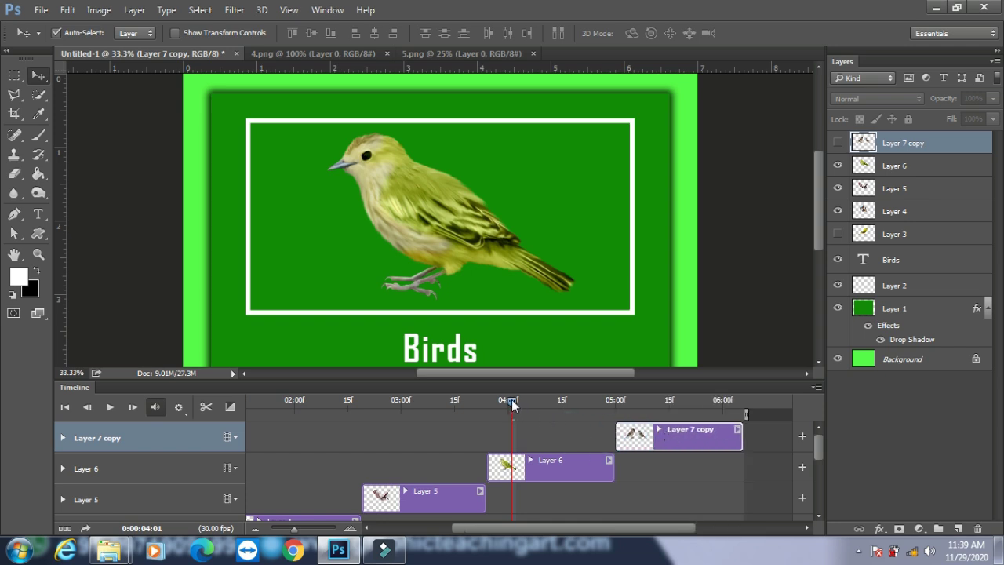
{"action": "left_click_drag", "start_coordinate": [512, 404], "coordinate": [641, 418]}
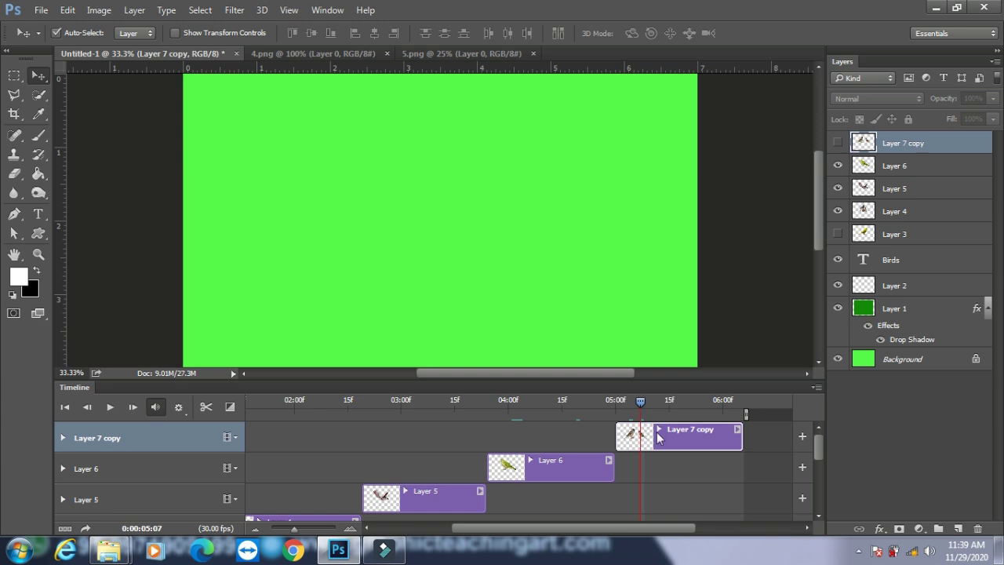
Show the Layer 7 copy sparrows and hide the other bird layers.
{"action": "left_click", "coordinate": [659, 430]}
{"action": "left_click", "coordinate": [837, 143]}
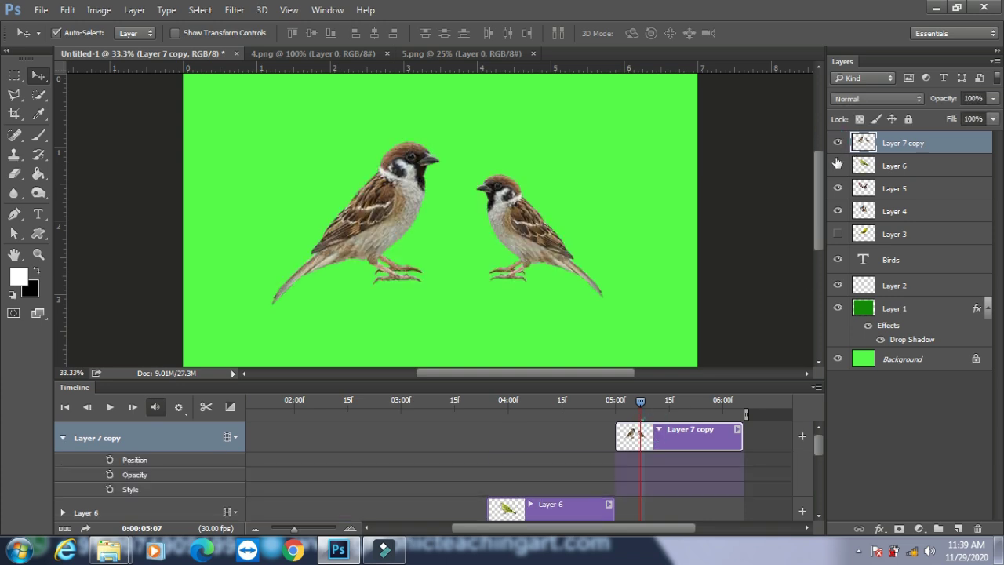
{"action": "left_click_drag", "start_coordinate": [838, 166], "coordinate": [835, 214]}
{"action": "left_click_drag", "start_coordinate": [816, 445], "coordinate": [818, 457]}
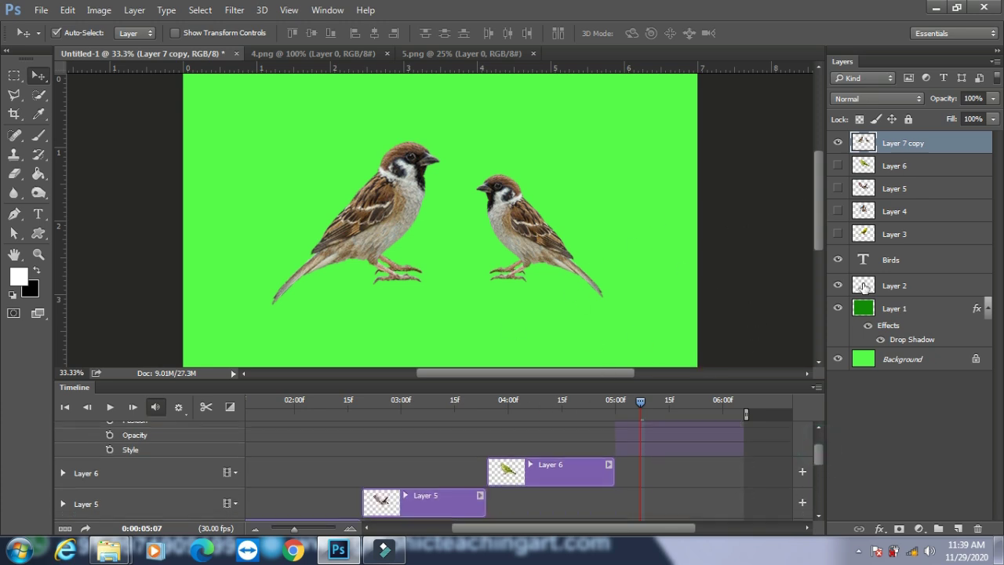
{"action": "left_click_drag", "start_coordinate": [838, 166], "coordinate": [837, 233]}
{"action": "left_click_drag", "start_coordinate": [821, 460], "coordinate": [827, 495]}
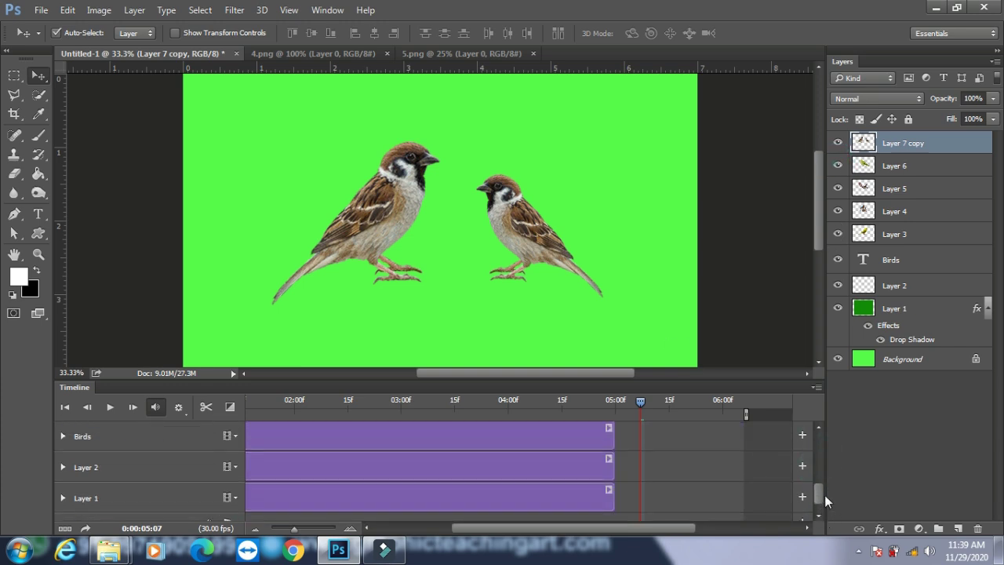
{"action": "scroll", "coordinate": [734, 466], "scroll_direction": "down", "scroll_amount": 1}
Extend the Birds, Layer 2 and Layer 1 clips to 06:06 and rewind the playhead.
{"action": "left_click_drag", "start_coordinate": [610, 432], "coordinate": [743, 433]}
{"action": "left_click_drag", "start_coordinate": [611, 463], "coordinate": [743, 464]}
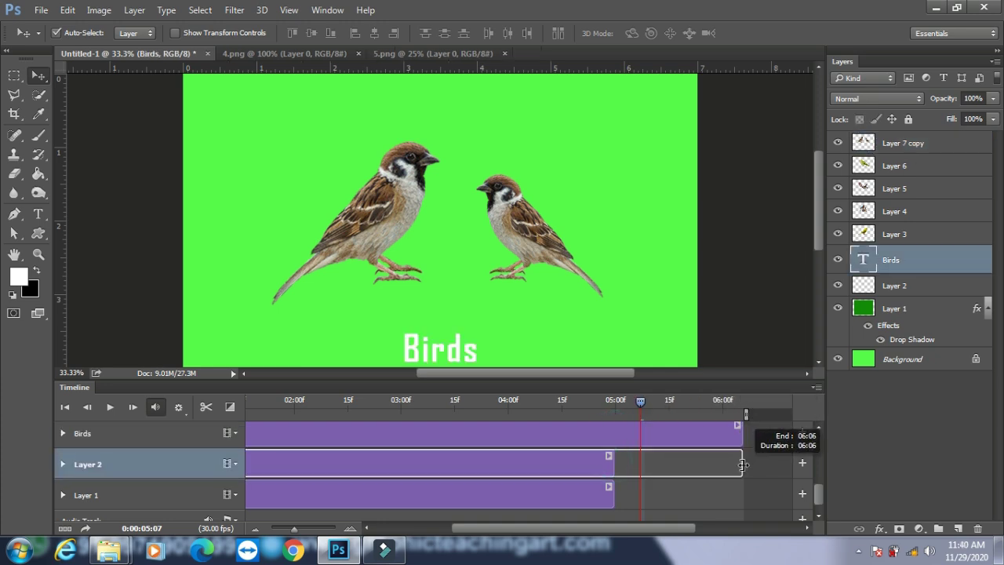
{"action": "left_click_drag", "start_coordinate": [613, 495], "coordinate": [743, 486]}
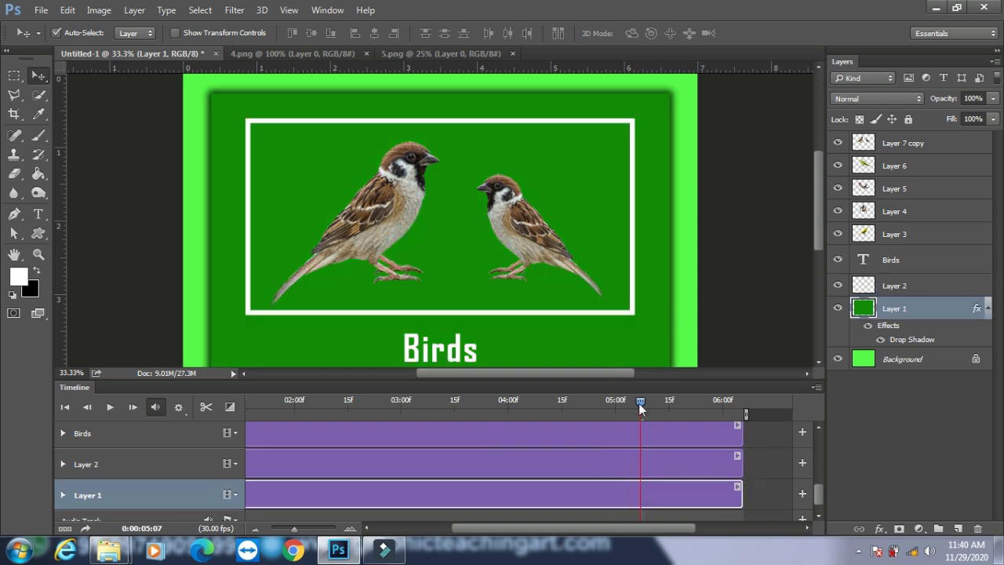
{"action": "left_click_drag", "start_coordinate": [642, 410], "coordinate": [170, 408]}
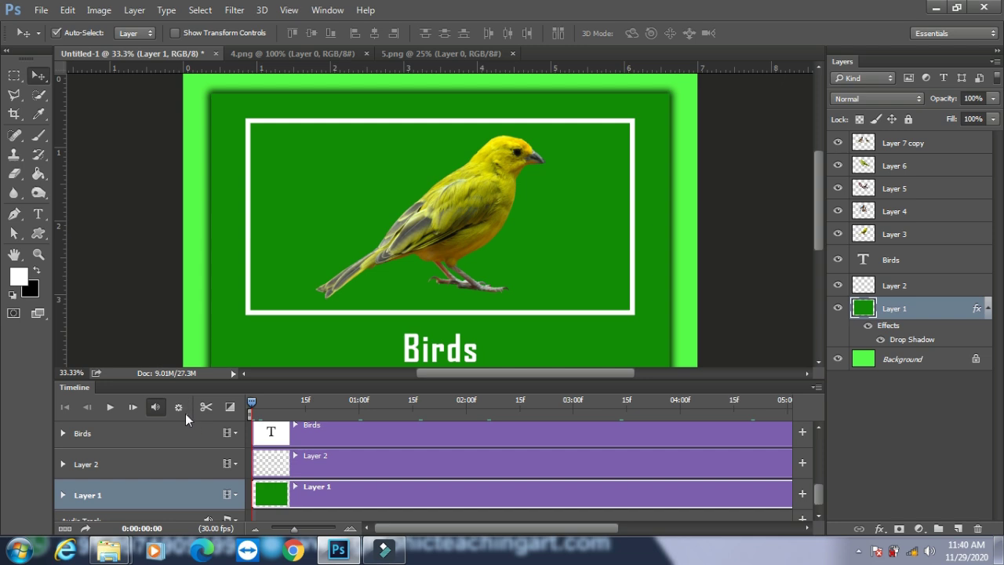
Play the timeline animation from the start through to the sparrows at 06:05.
{"action": "left_click", "coordinate": [111, 407]}
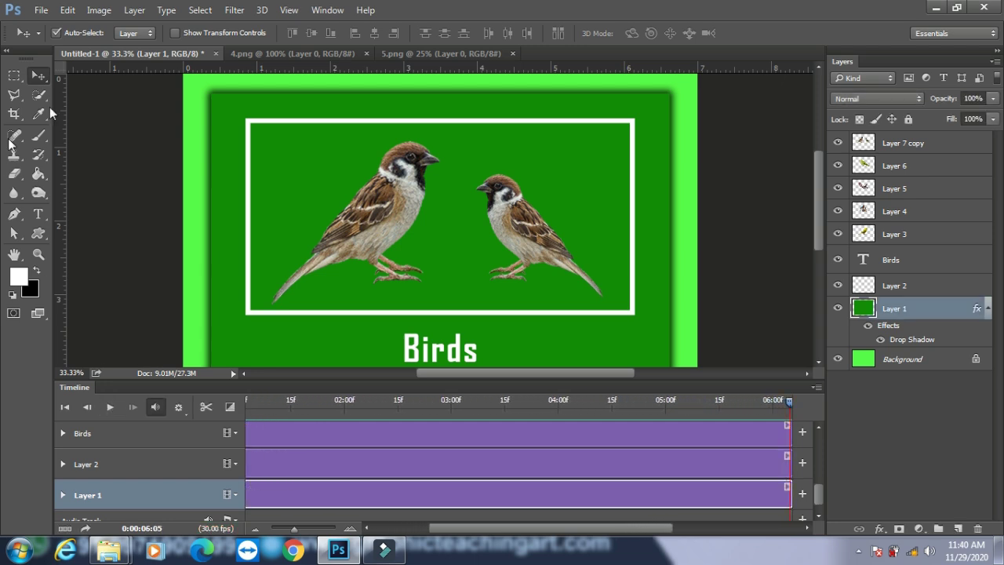
Render the video as H.264 with Adobe Media Encoder to Untitled-1.mp4 on the Desktop.
{"action": "left_click", "coordinate": [40, 10]}
{"action": "mouse_move", "coordinate": [118, 222]}
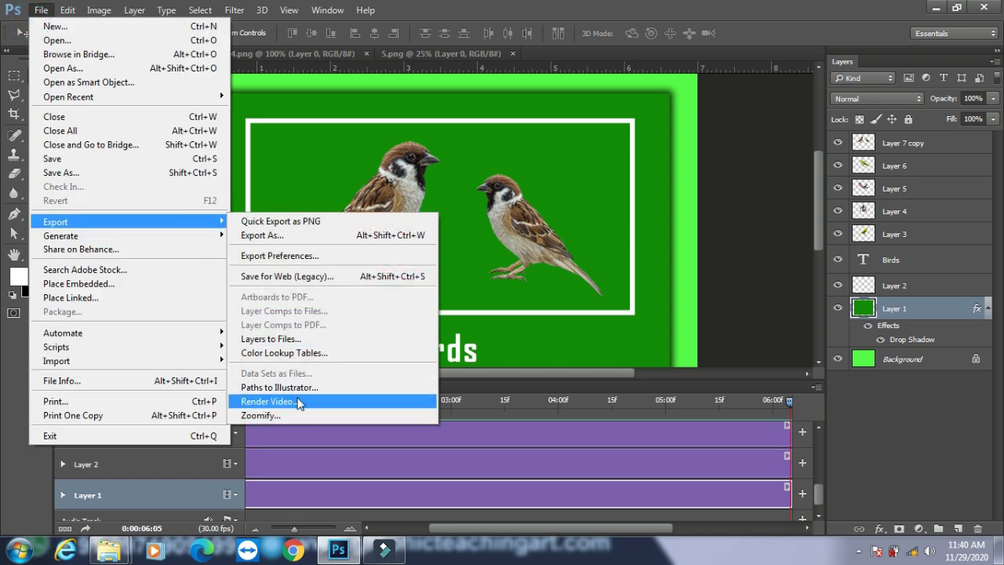
{"action": "left_click", "coordinate": [299, 402]}
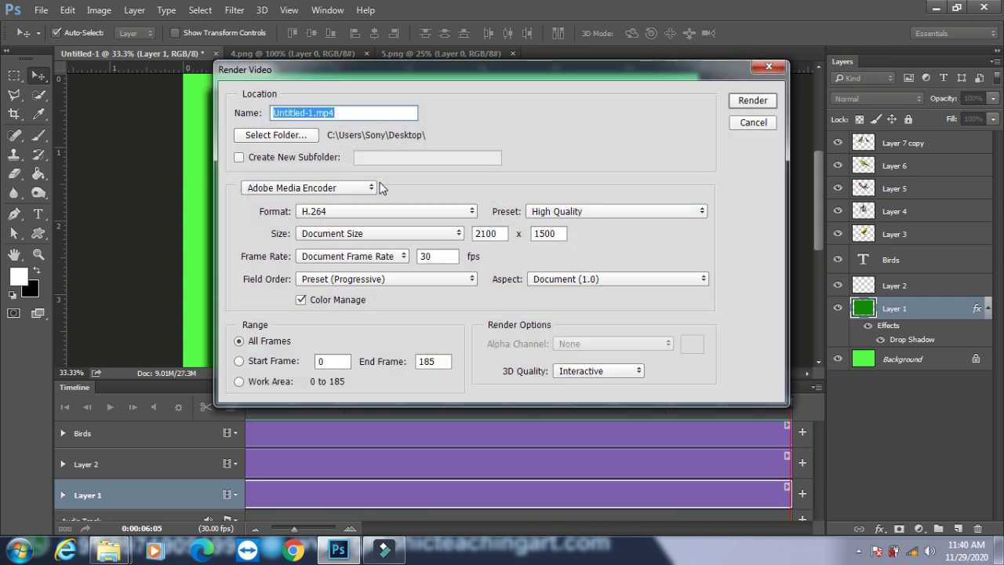
{"action": "left_click", "coordinate": [277, 136]}
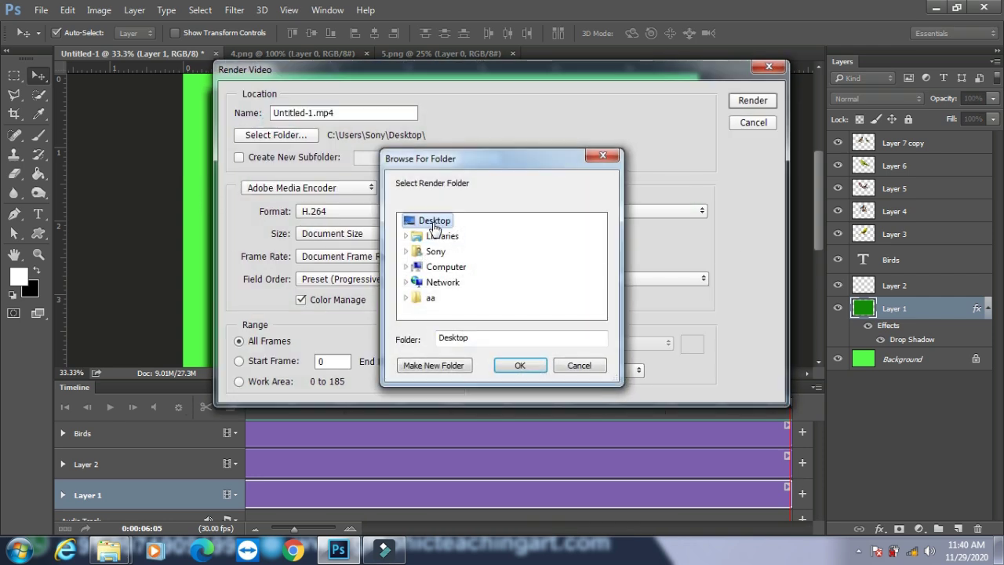
{"action": "left_click", "coordinate": [520, 366]}
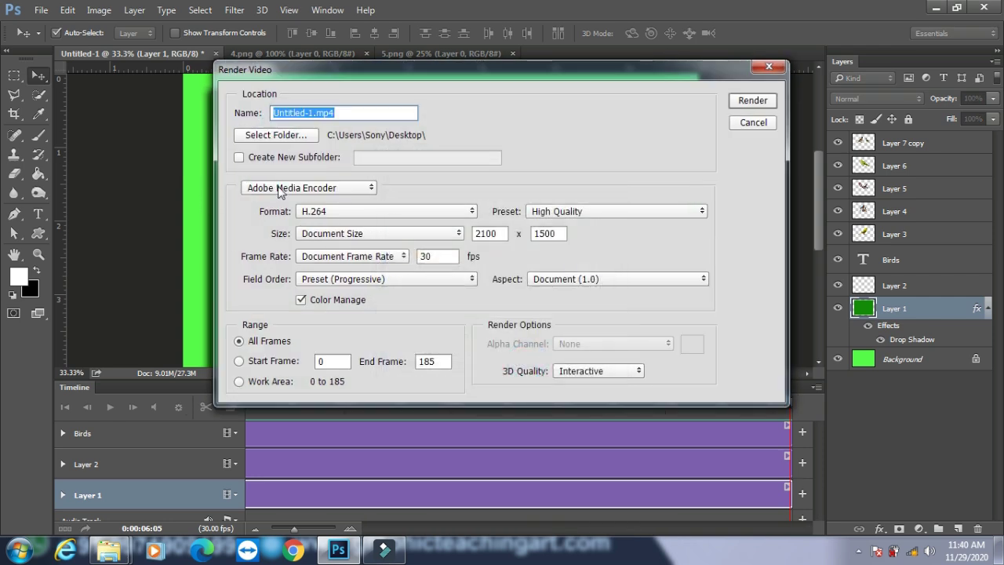
{"action": "left_click", "coordinate": [278, 190]}
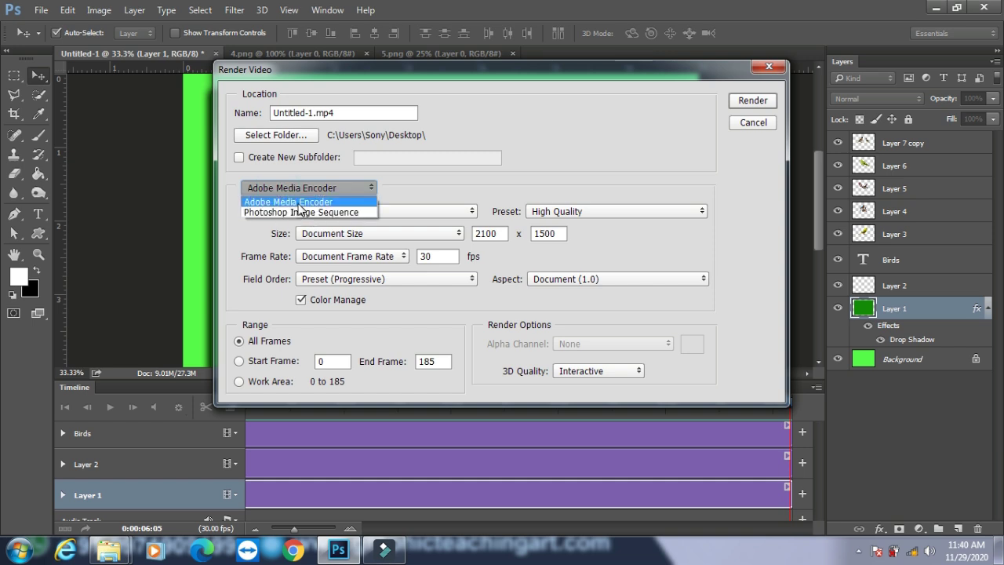
{"action": "left_click", "coordinate": [292, 201]}
{"action": "left_click", "coordinate": [759, 101]}
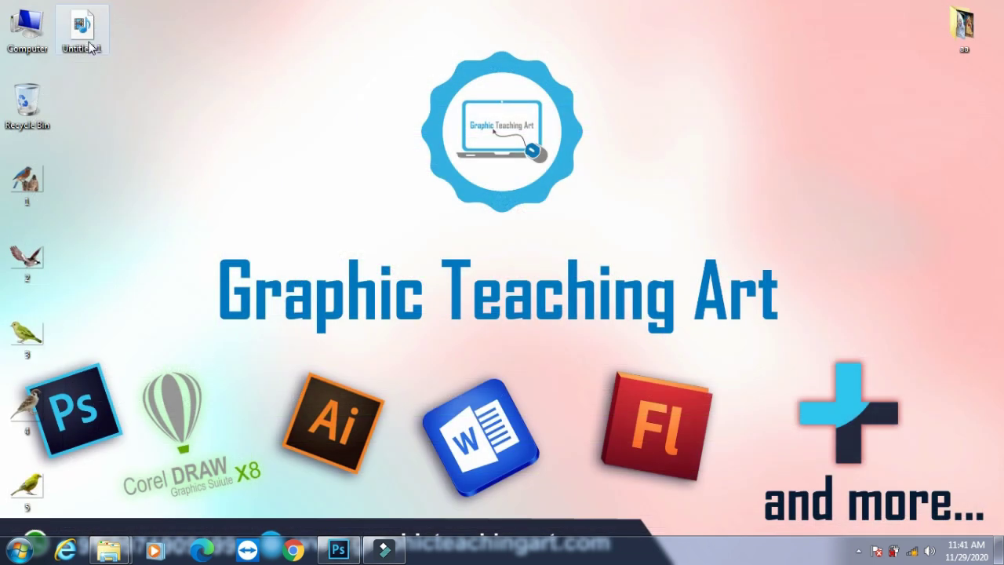
Play Untitled-1 from the desktop in Windows Media Player, then close the player.
{"action": "right_click", "coordinate": [88, 25]}
{"action": "left_click", "coordinate": [105, 33]}
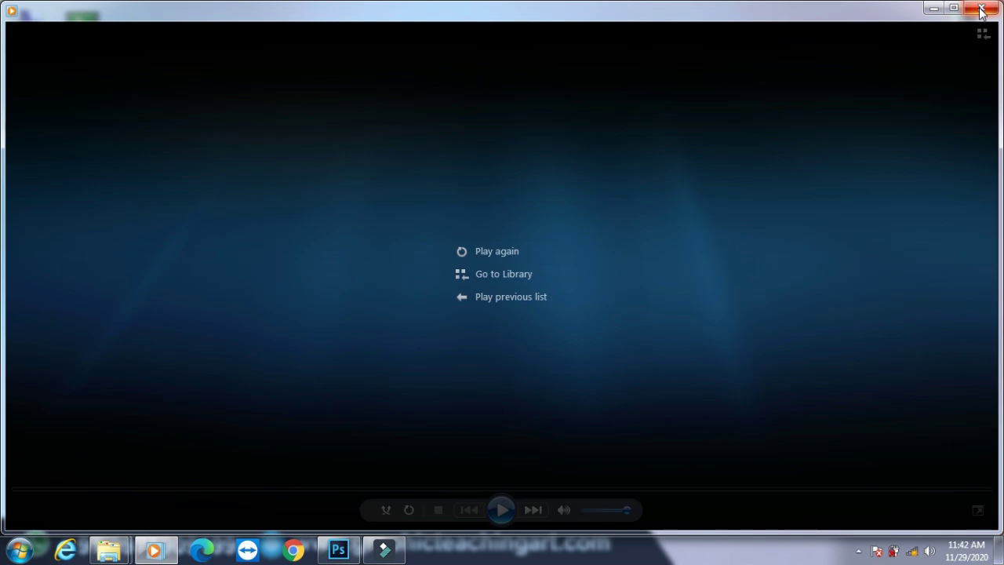
{"action": "left_click", "coordinate": [980, 10]}
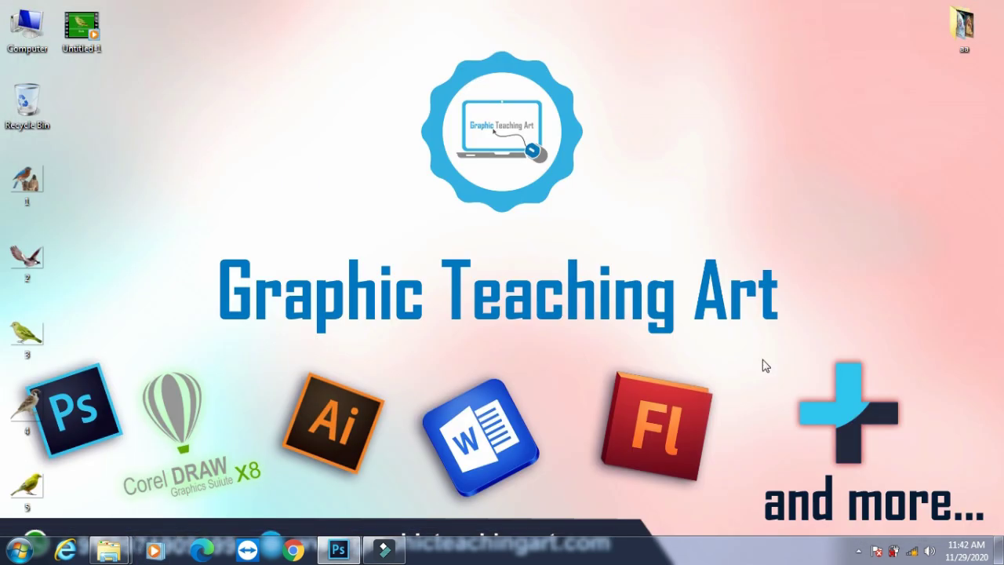